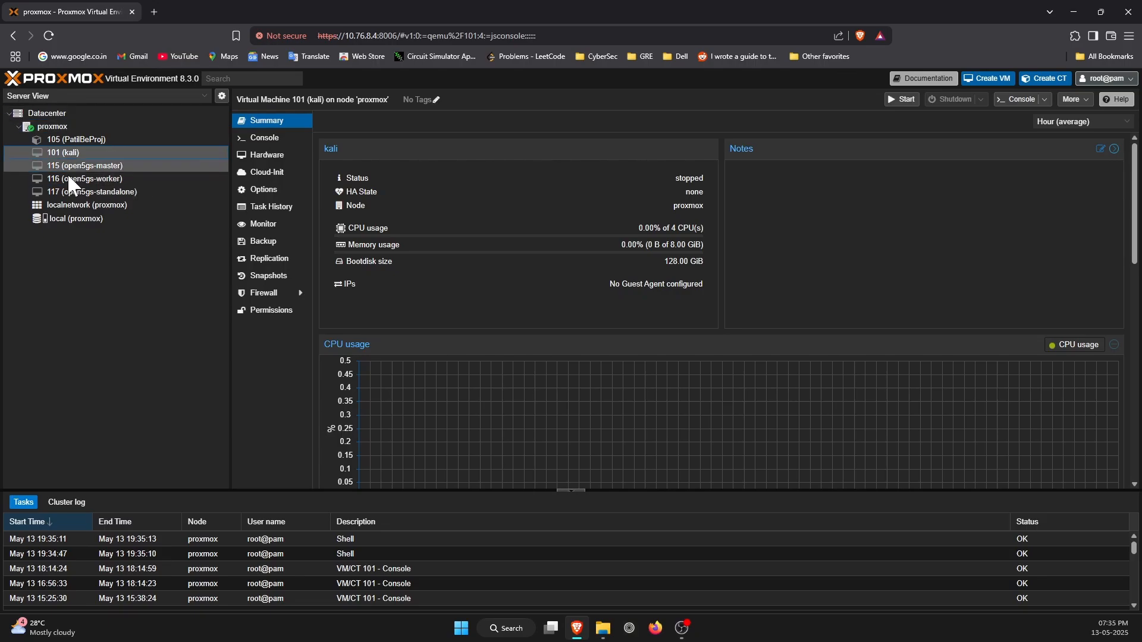
Review the summaries of container 105, VM 115 (open5gs-master) and VM 101 (kali), and open the proxmox node's shell.
click(113, 140)
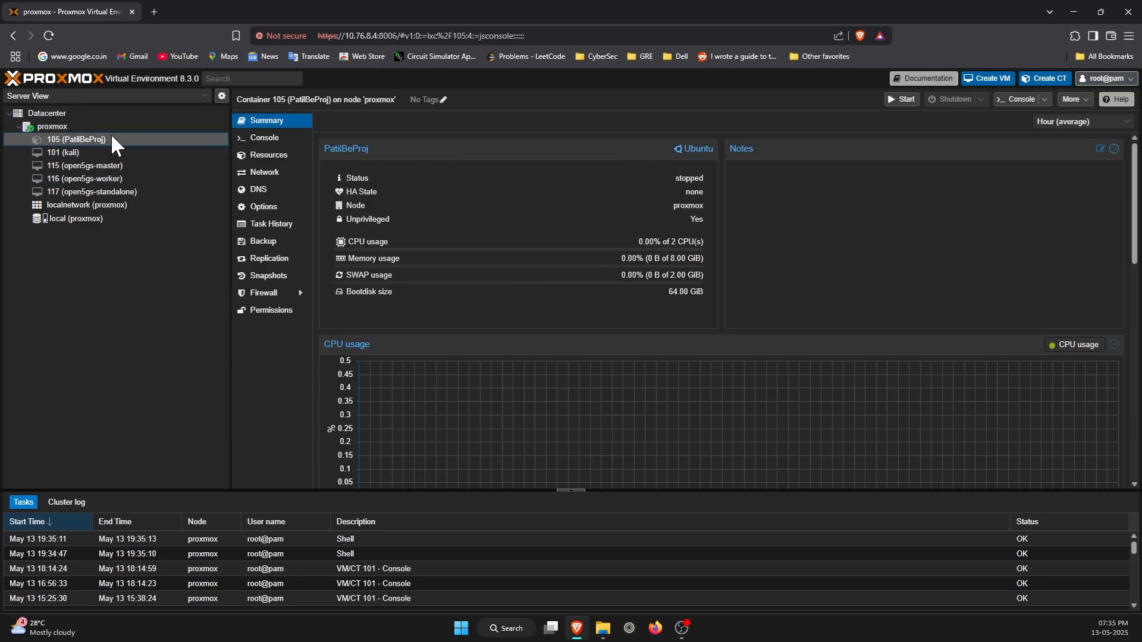
click(149, 166)
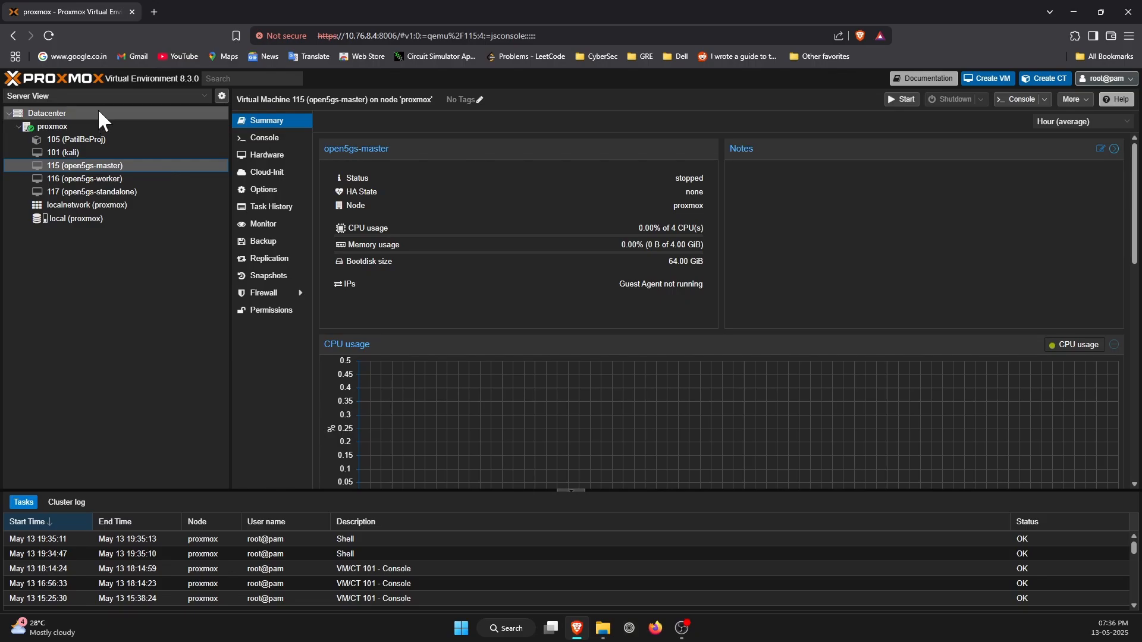
click(89, 139)
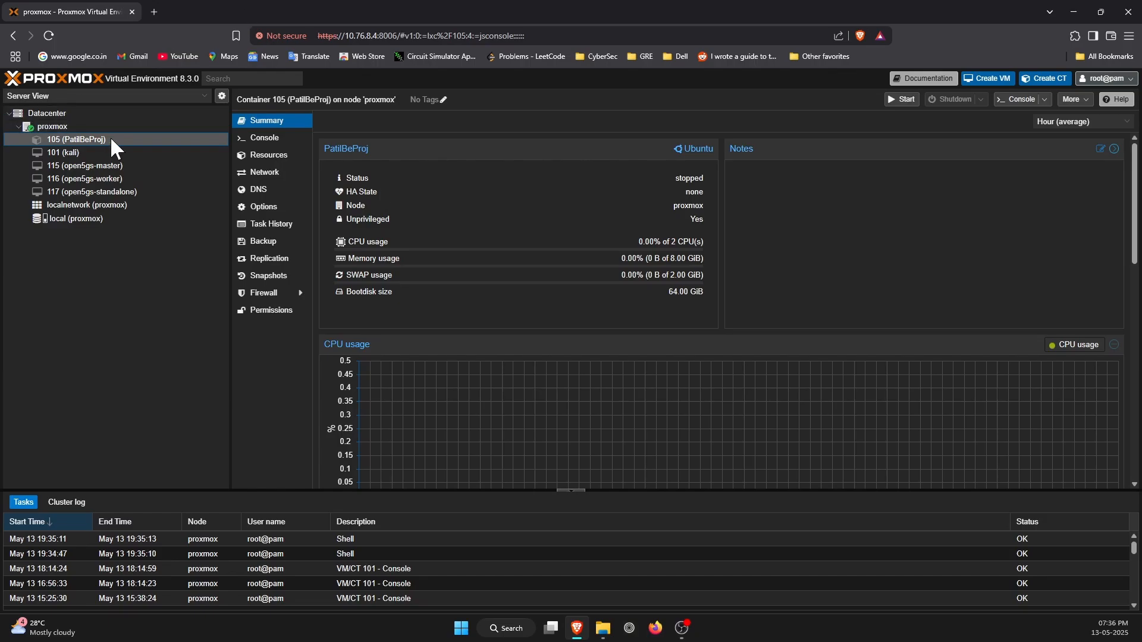
click(108, 152)
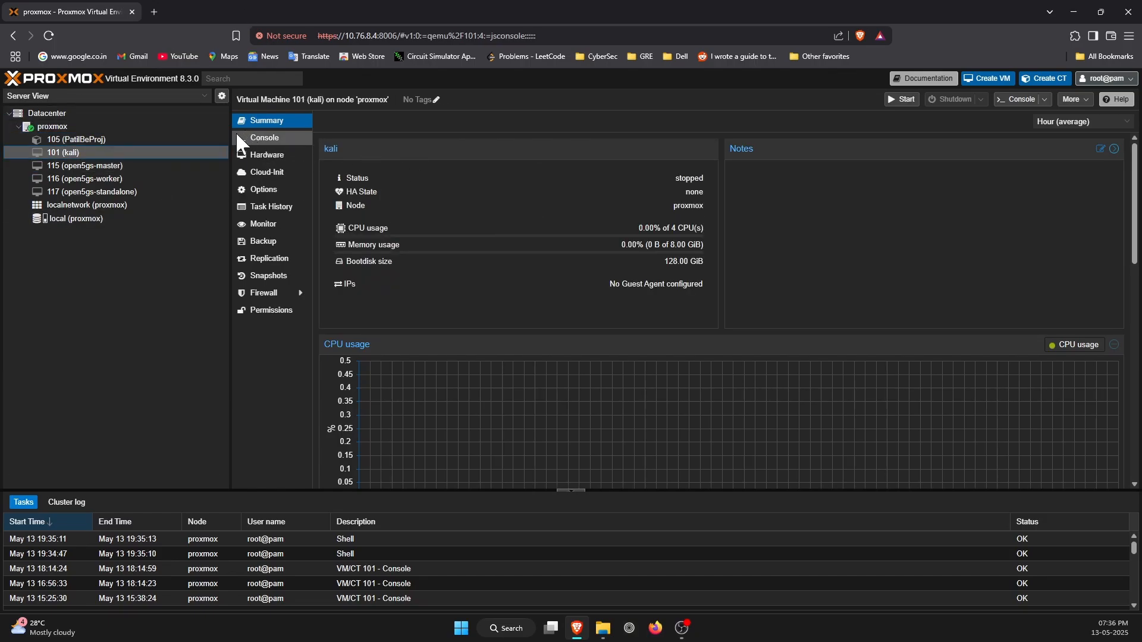
click(99, 126)
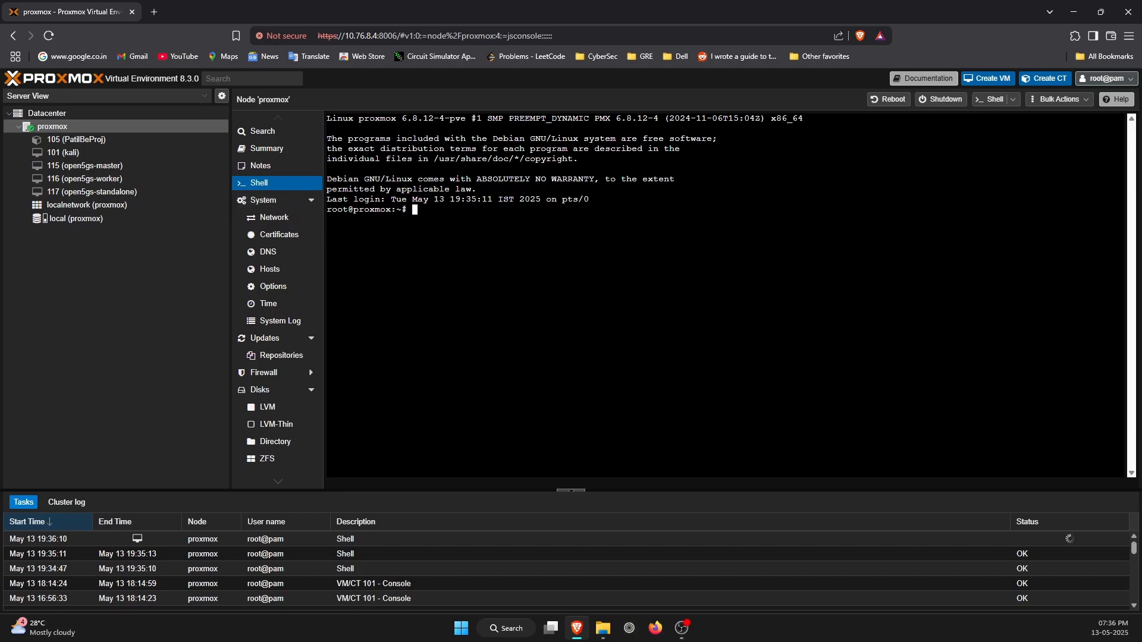
Try to back up container 105 by running vzdump 105 --storage local --compression zstd in the node shell.
text(vzdump)
text(105 --storage)
mouse_move(54, 218)
text(loc)
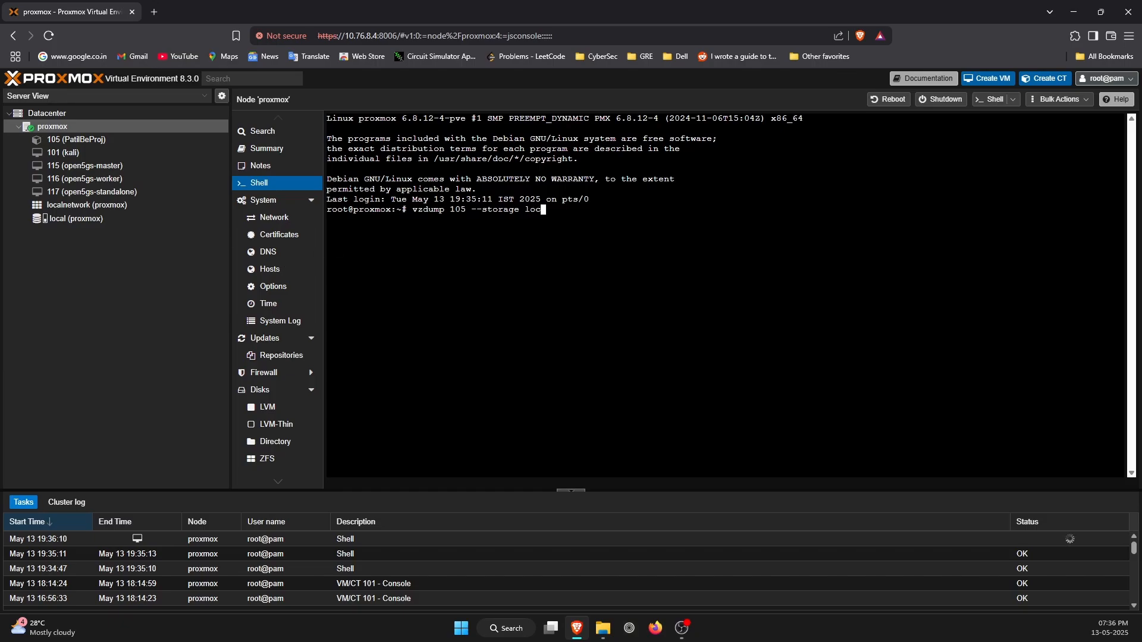
text(al --comp)
text(re)
text(ssion)
text( zstf)
drag(627, 219, 657, 211)
click(657, 211)
key(Return)
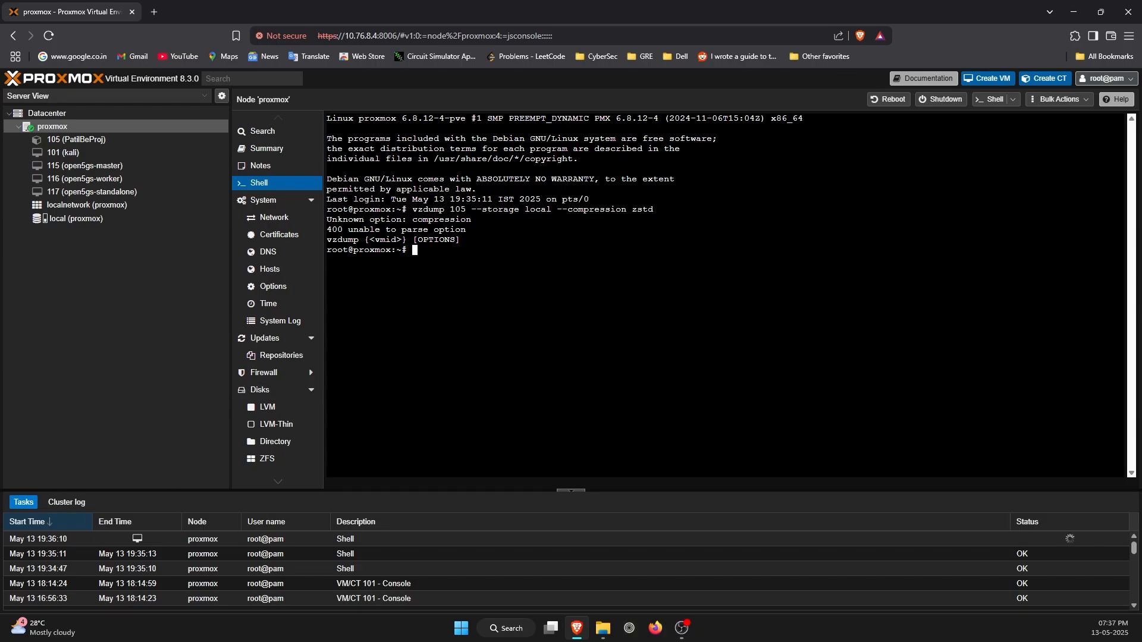
Run vzdump 105 --storage local --compress zstd to start the container backup, and interrupt the running job.
text(vzdump 105 --storage local --compress zstd)
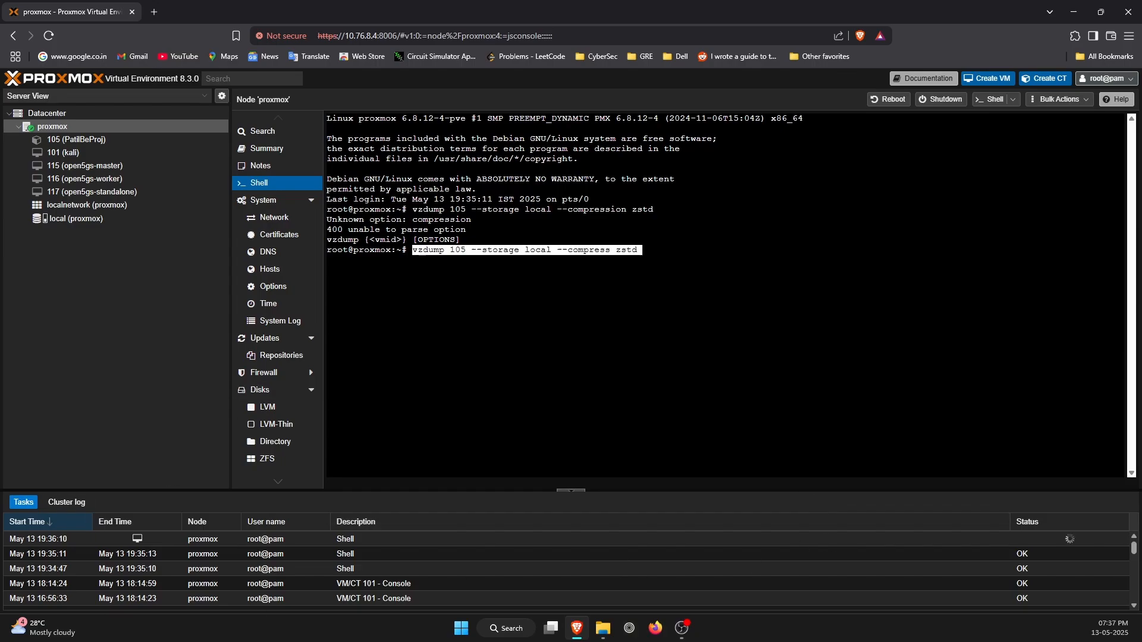
key(Right)
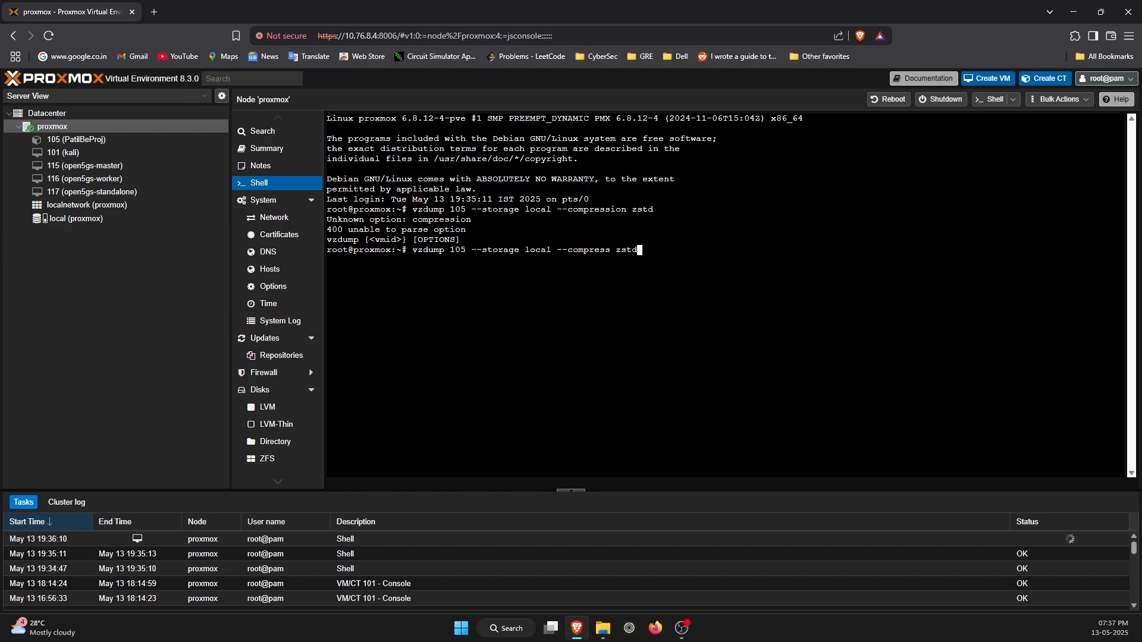
drag(637, 241, 594, 250)
click(595, 250)
key(Return)
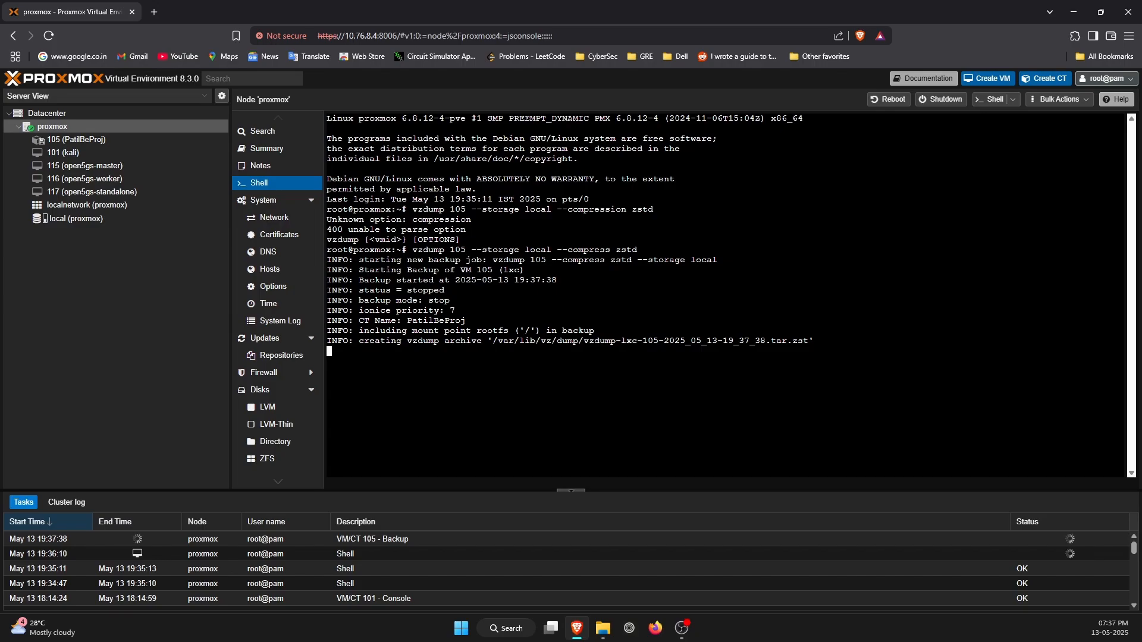
key(ctrl+c)
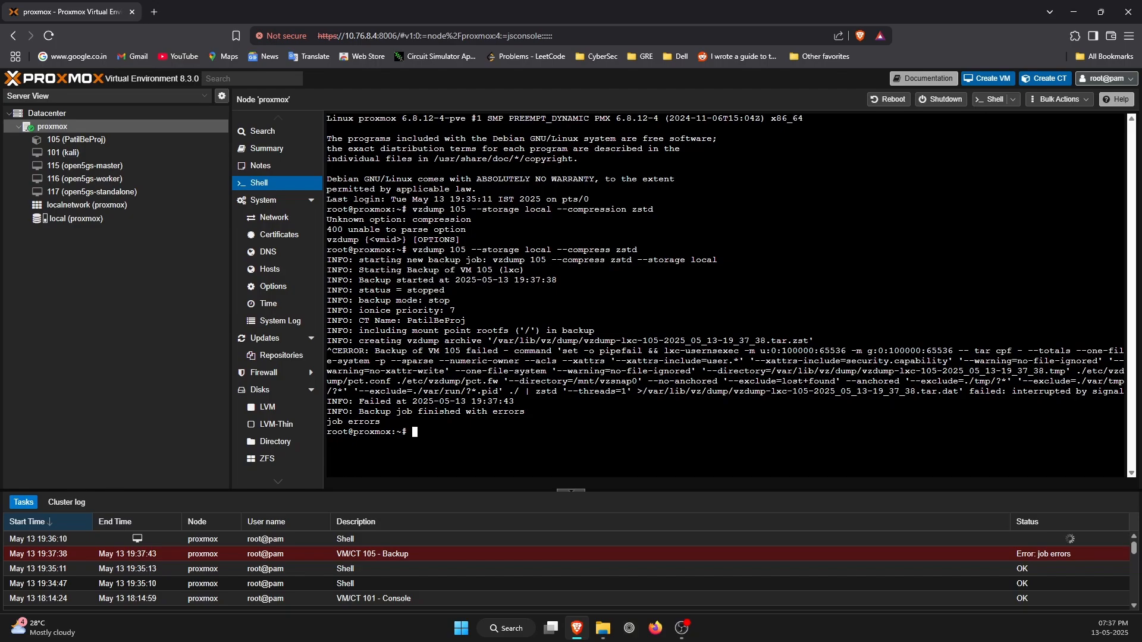
Change to the /var/lib/vz/dump/ directory in the node shell and list its files.
text(cd /var/lib/vz/dump/)
key(Return)
text(l)
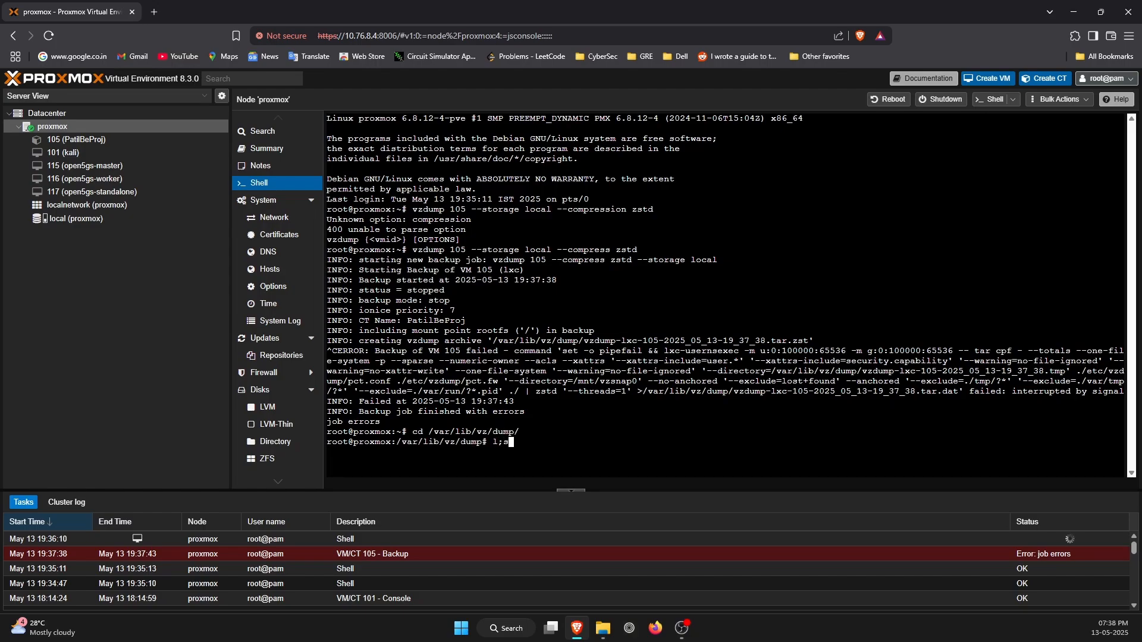
text(s)
key(Return)
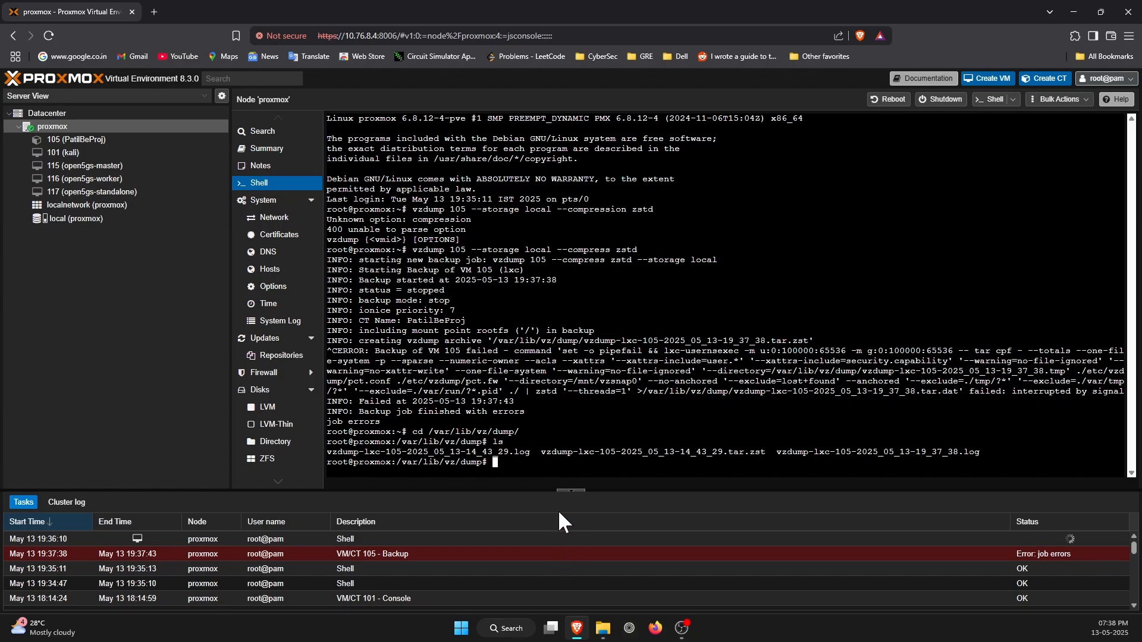
Examine the log and tar.zst file names in the dump directory listing.
drag(1023, 453, 920, 453)
click(920, 454)
drag(530, 452, 271, 453)
drag(755, 443, 733, 443)
click(733, 442)
drag(975, 462, 636, 453)
click(637, 453)
drag(546, 453, 653, 443)
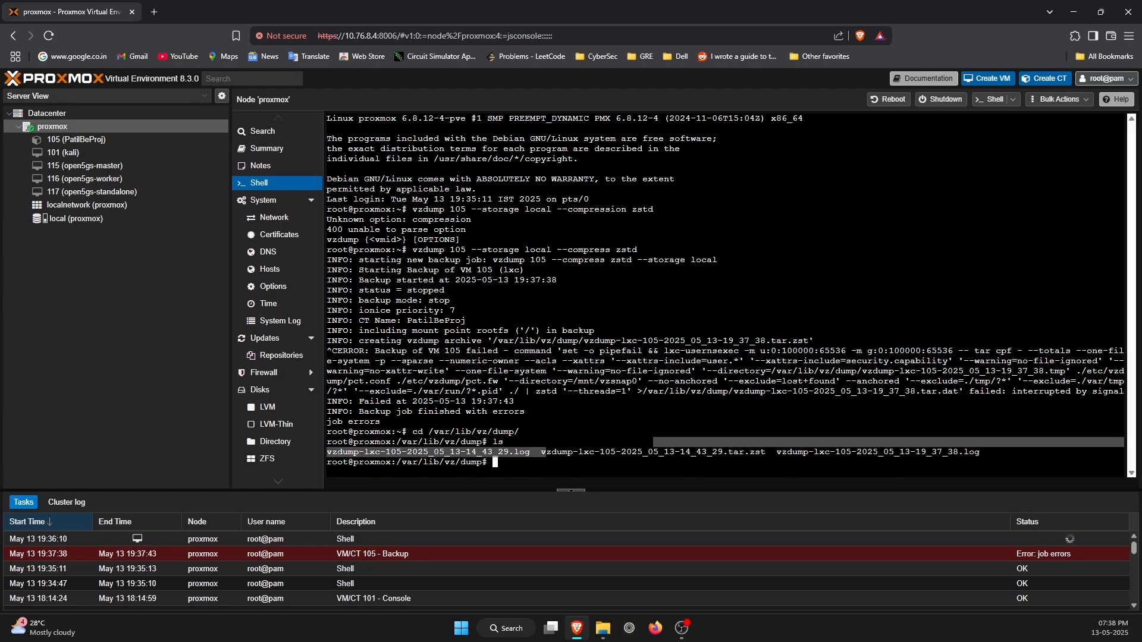
List the dump directory with ls -lh and examine the details of the tar.zst backup archive.
text(l)
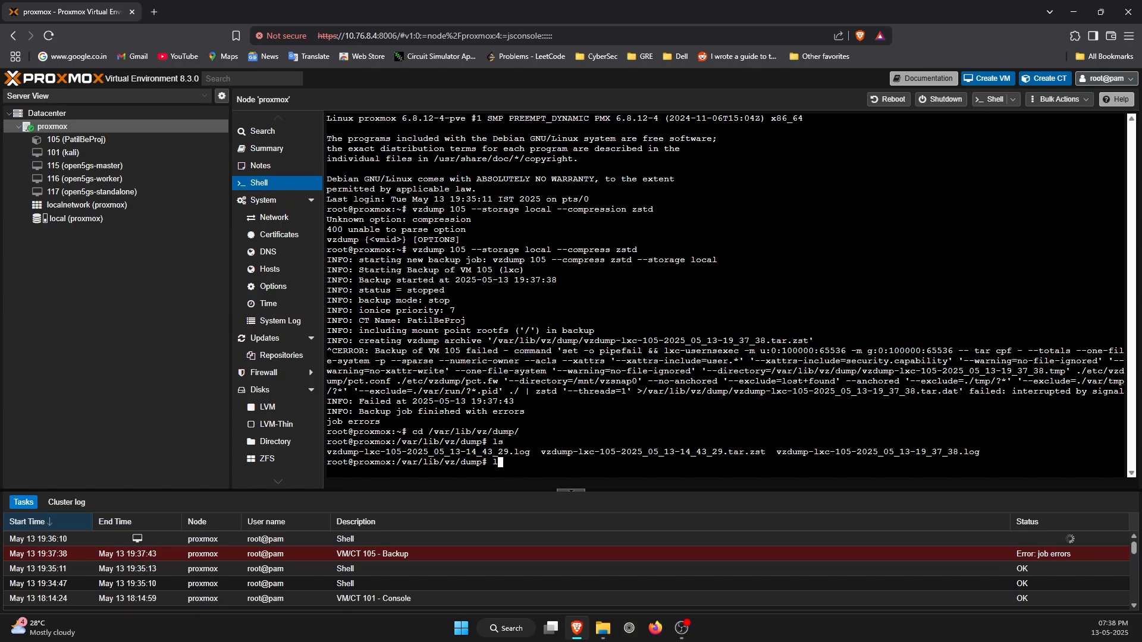
text(s -lh)
key(Return)
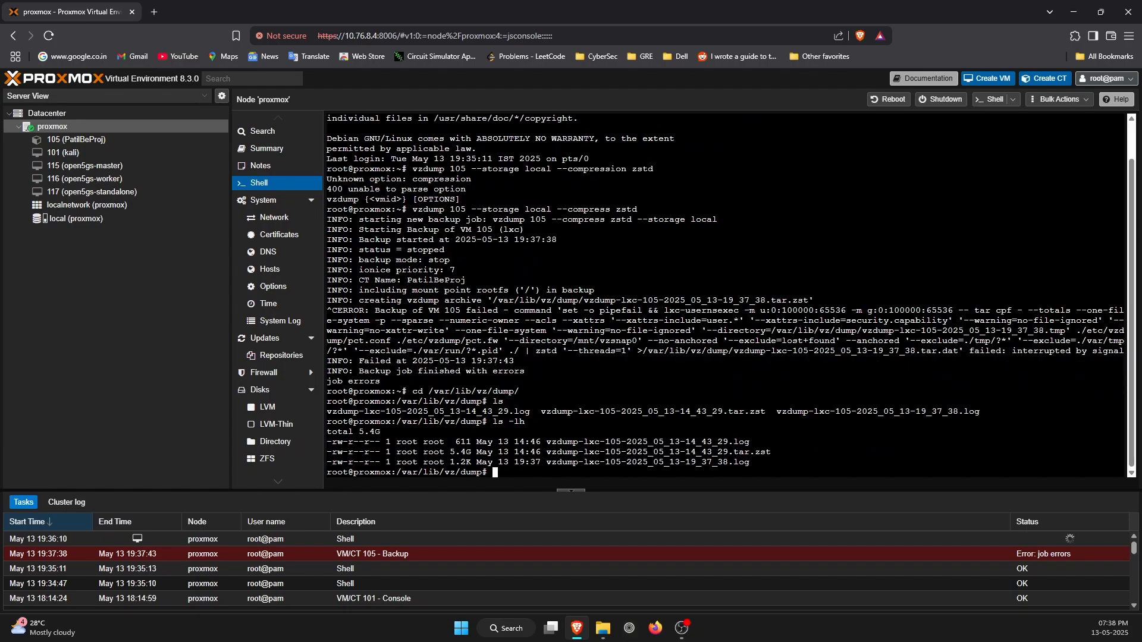
drag(440, 452, 482, 452)
click(482, 453)
drag(787, 454, 375, 454)
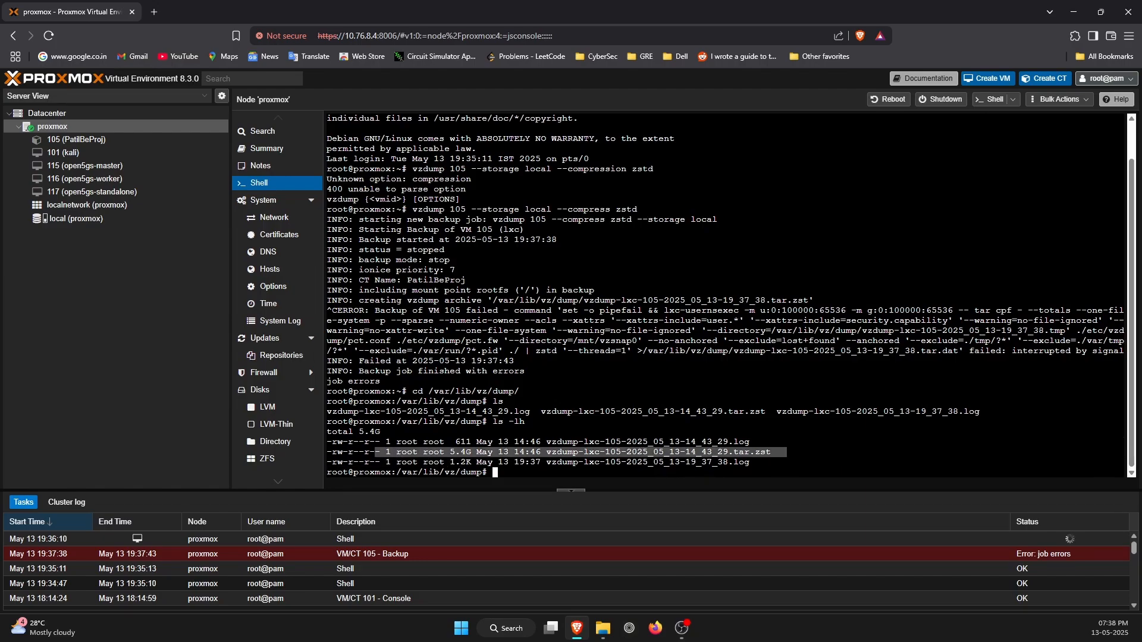
click(375, 454)
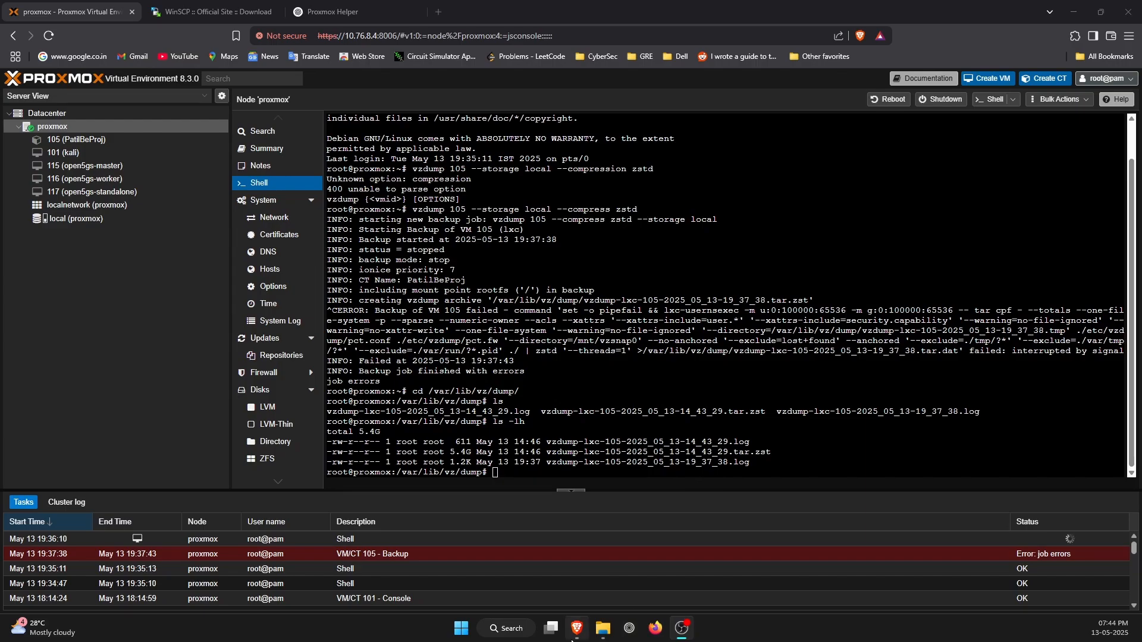
Review the vzdump command's container ID and options in the shell output, and the tar.zst archive's entry.
scroll(690, 470, up, 2)
scroll(689, 469, down, 2)
scroll(730, 296, up, 2)
drag(493, 260, 551, 260)
click(531, 260)
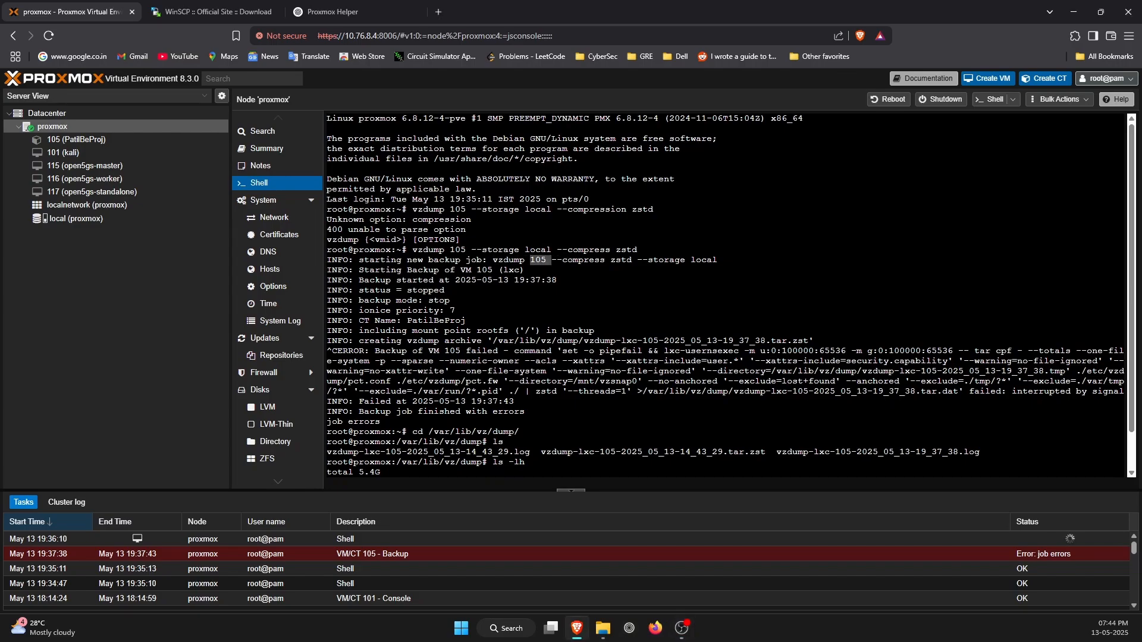
click(550, 260)
mouse_move(611, 209)
mouse_down()
mouse_move(627, 210)
mouse_move(621, 220)
mouse_move(626, 210)
mouse_up()
drag(670, 270, 659, 251)
click(659, 253)
scroll(659, 256, down, 1)
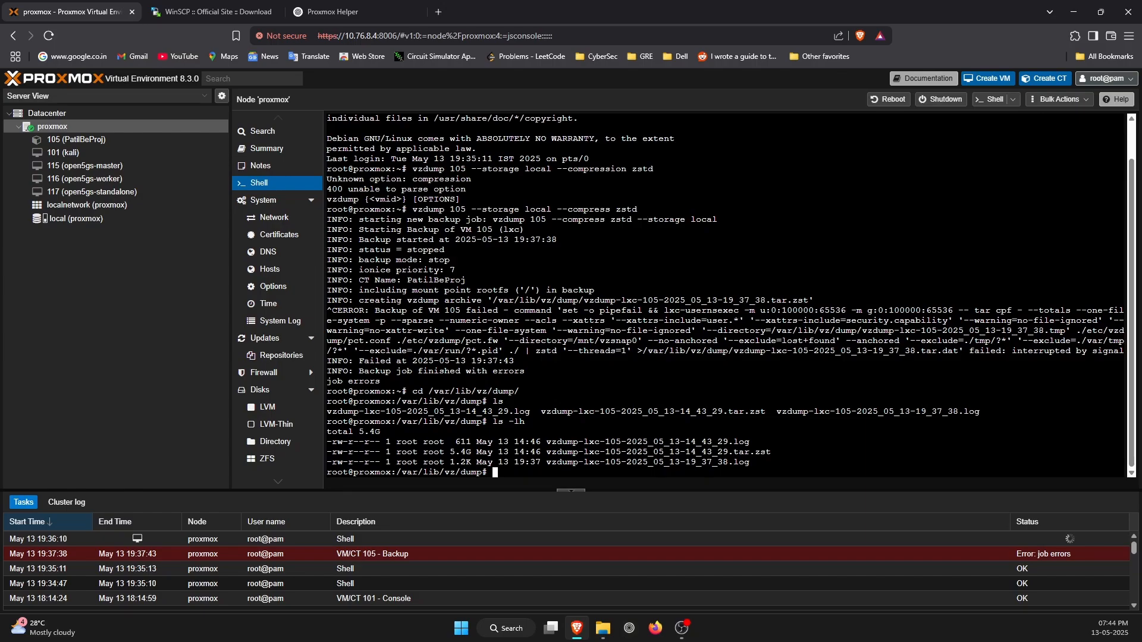
drag(786, 442, 401, 452)
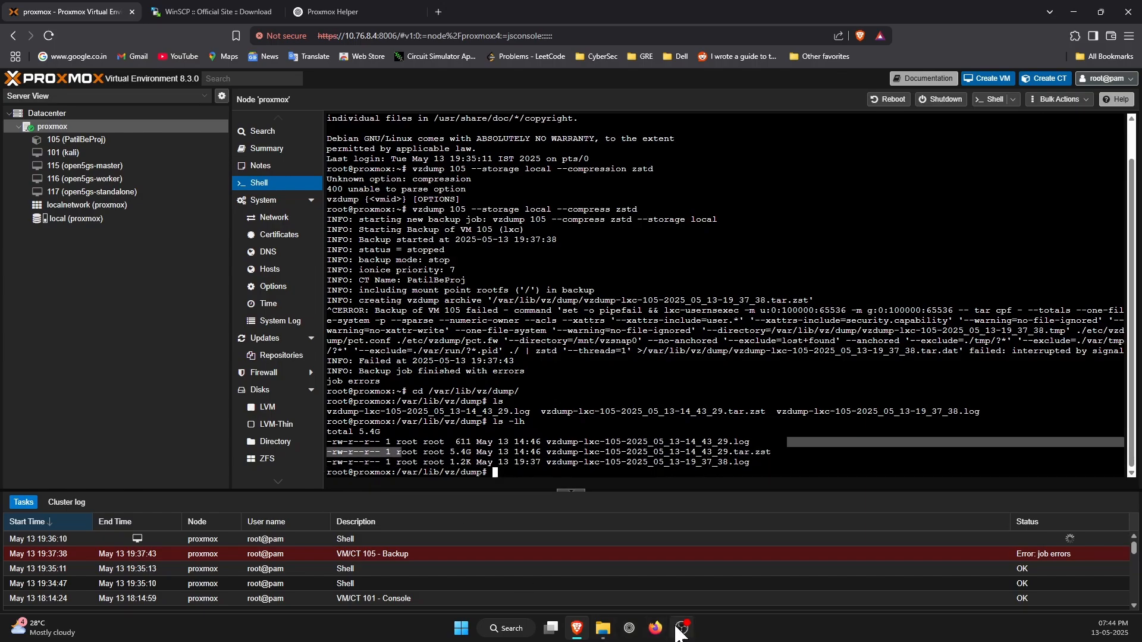
Switch to File Explorer and open a Command Prompt in the Documents\migration folder.
click(608, 632)
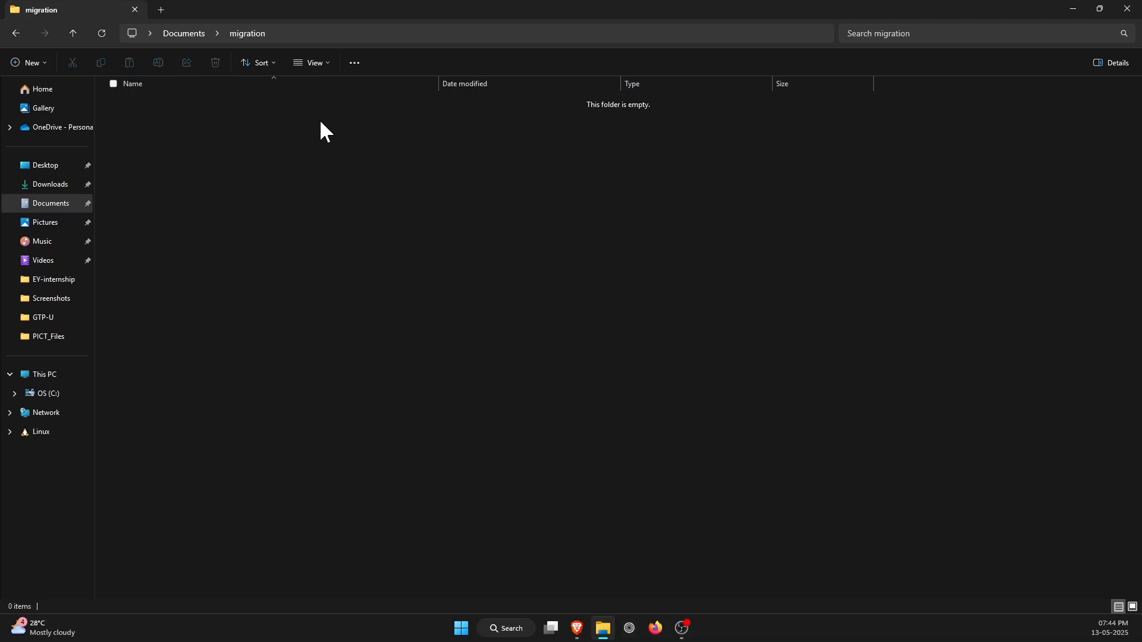
click(296, 34)
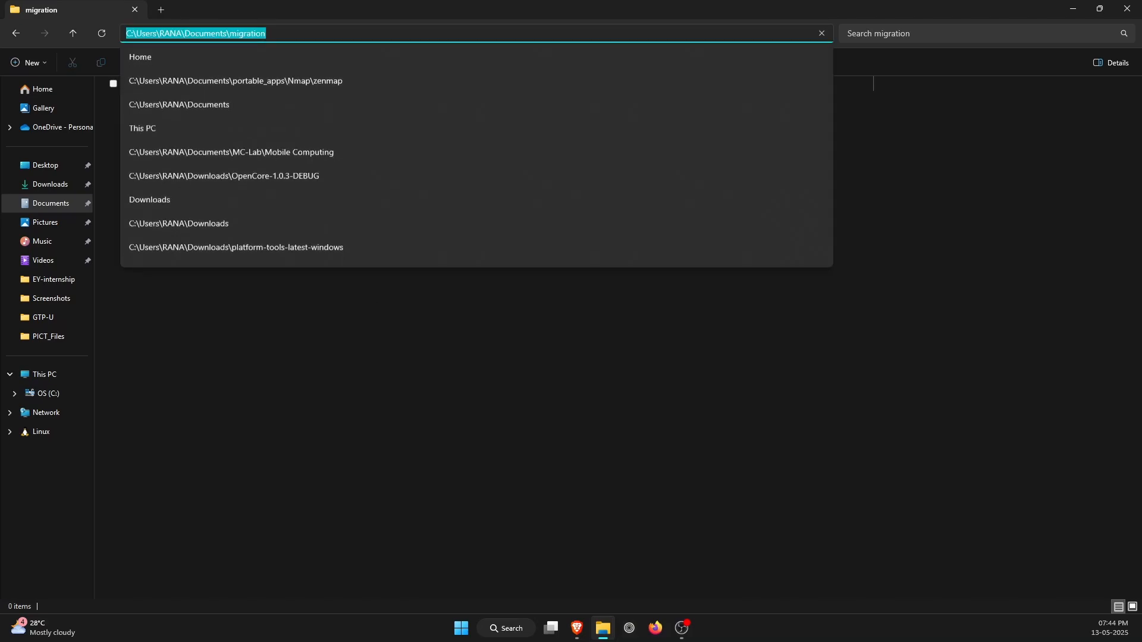
text(cmd)
key(Return)
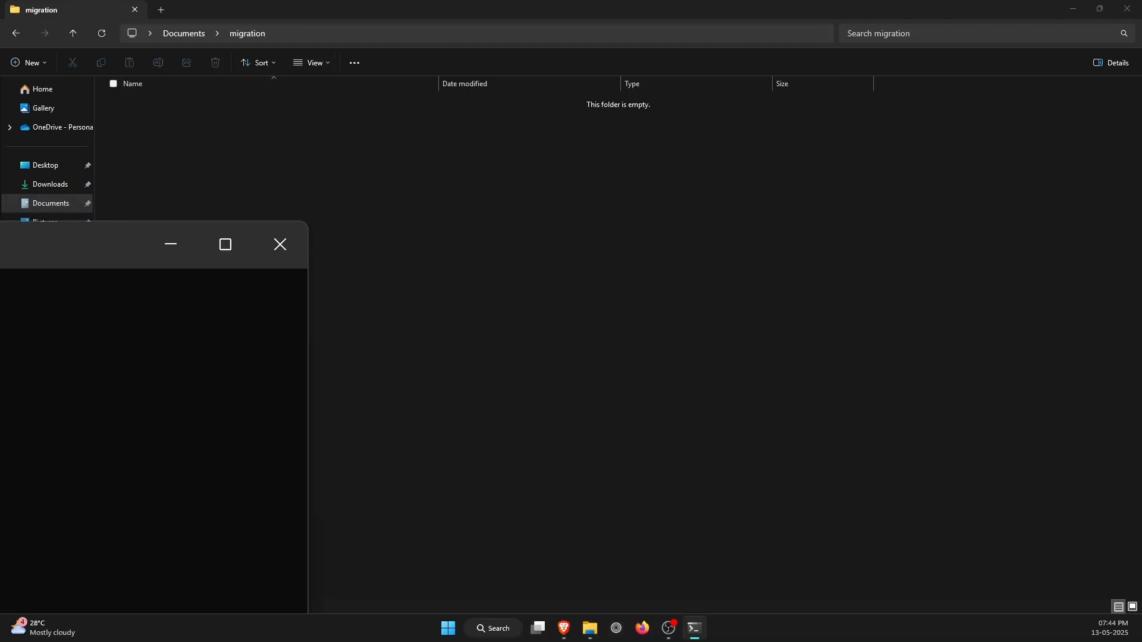
drag(322, 224, 340, 178)
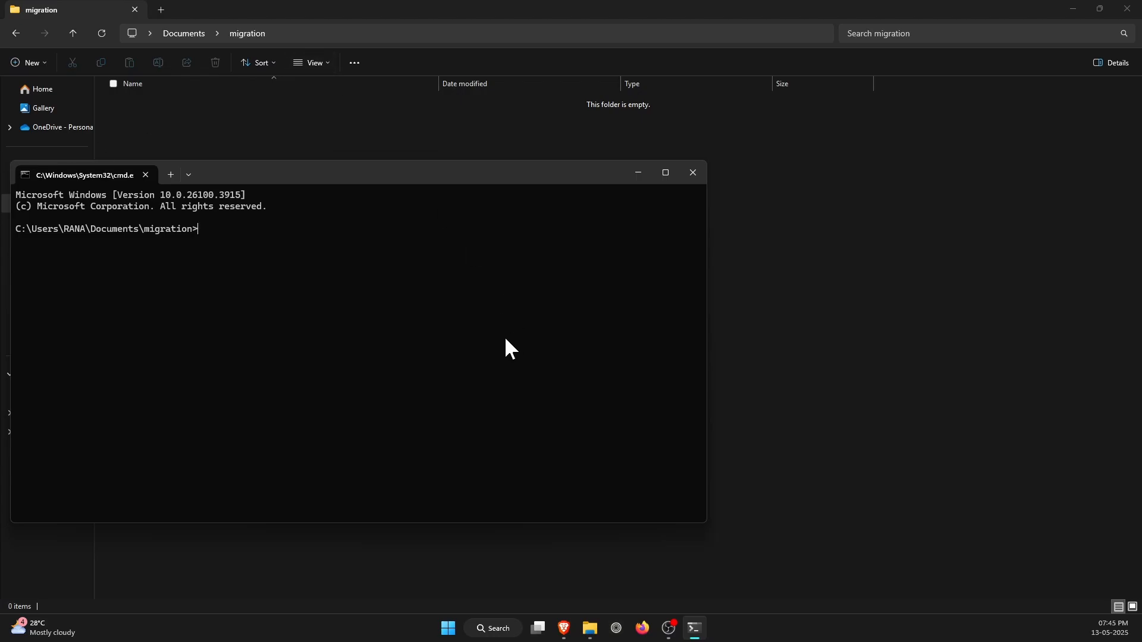
text(sp)
text(p )
text(root)
text(@10.)
text(76.8)
text(4 )
text(:)
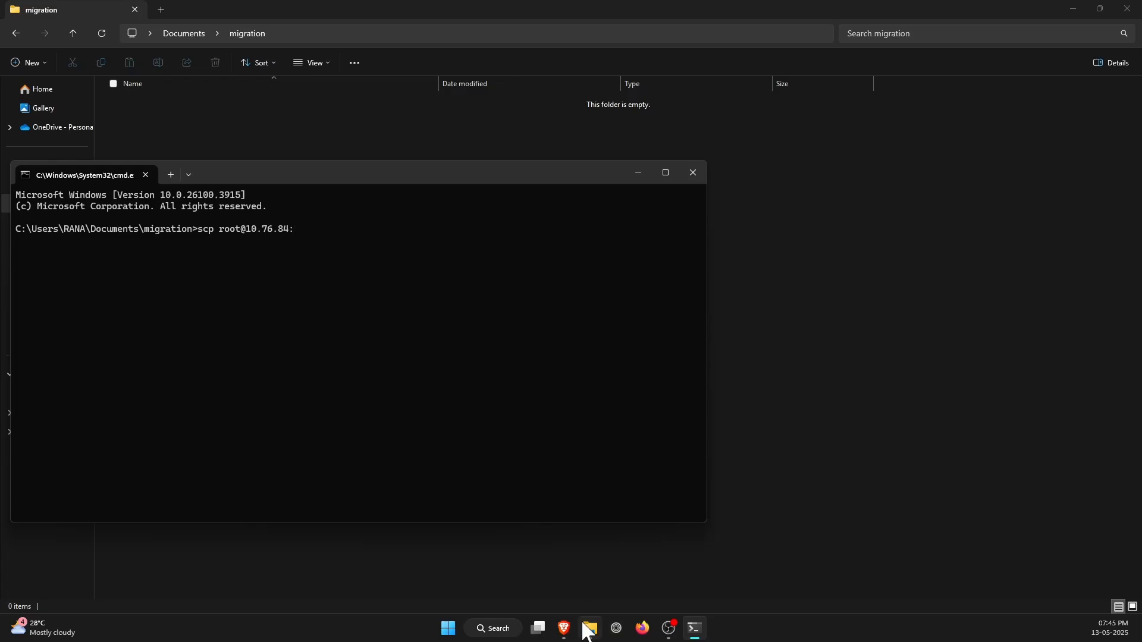
Copy the dump directory path from the Proxmox shell prompt and append /var/lib/vz/dump/ to the scp command's source.
click(564, 628)
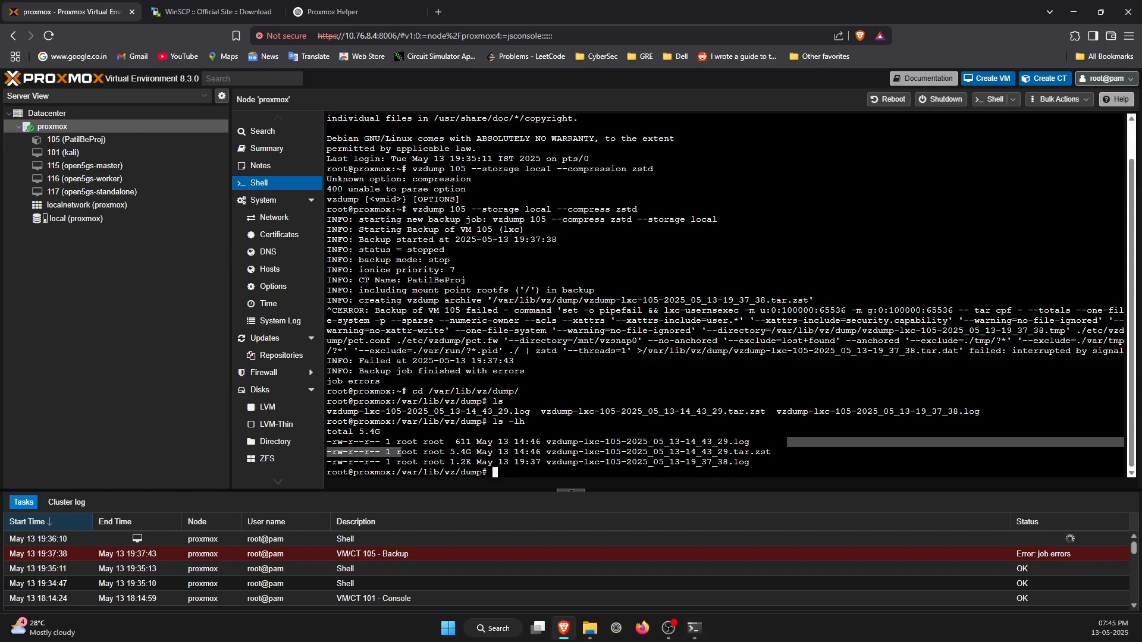
drag(397, 473, 482, 472)
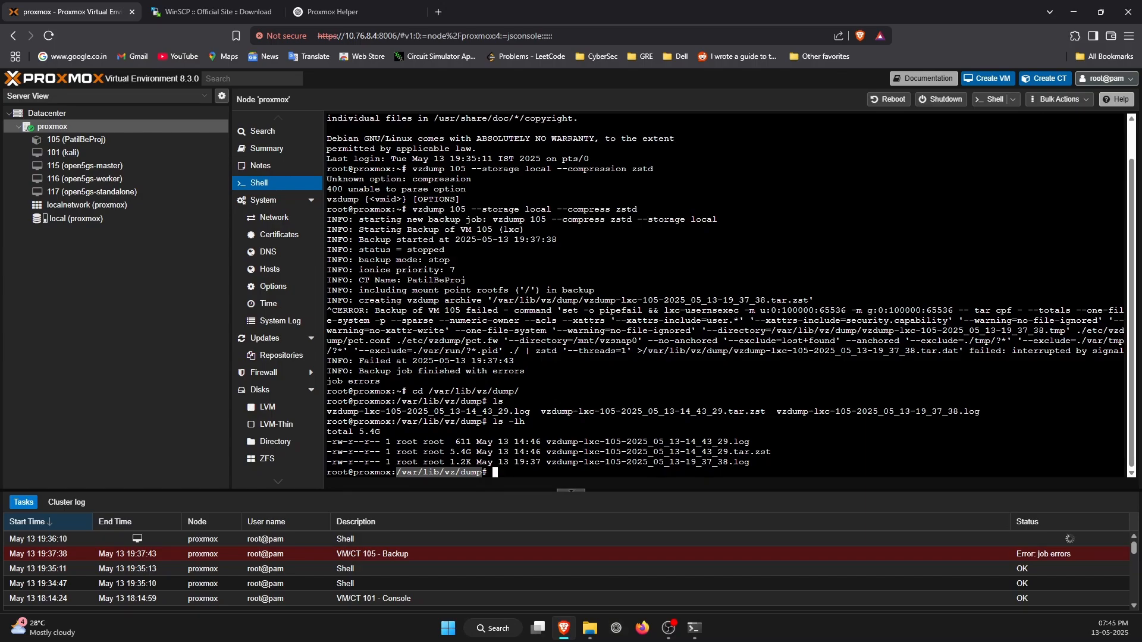
right_click(466, 470)
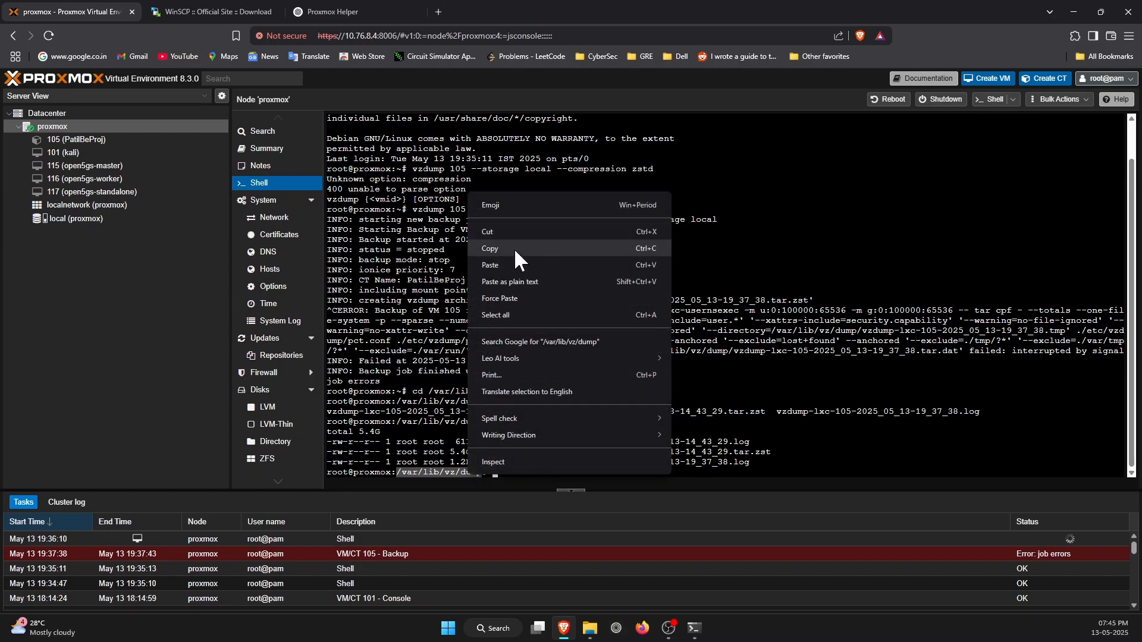
click(512, 248)
key(alt+Tab)
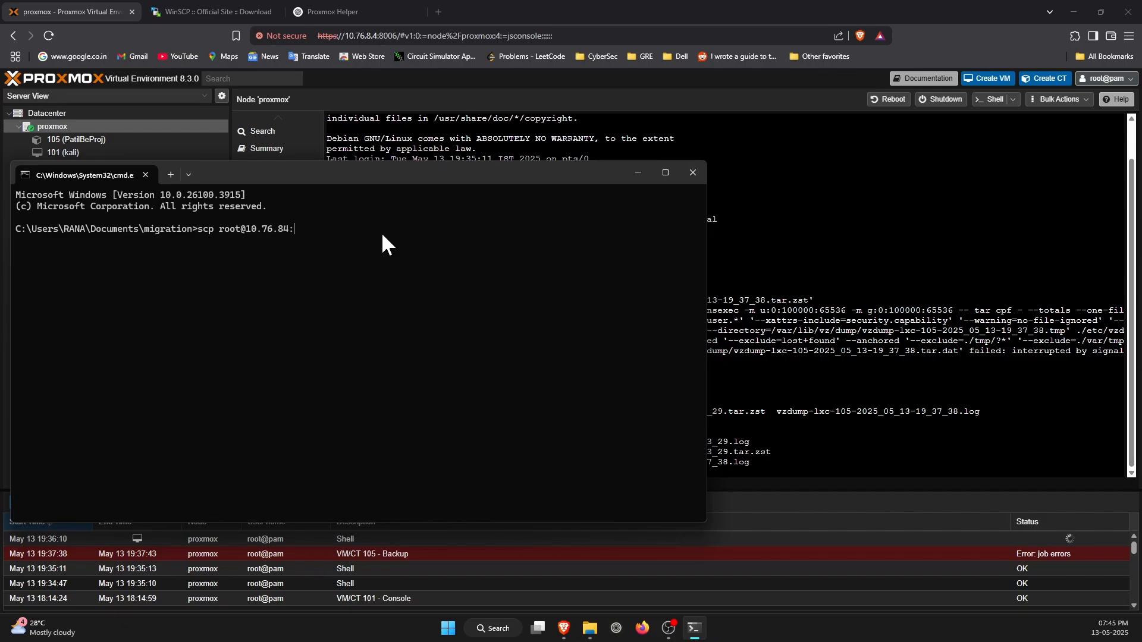
key(ctrl+v)
Copy the archive name vzdump-lxc-105-2025_05_13-14_43_29.tar.zst from the Proxmox shell and append it to the scp command's source path.
key(alt+Tab)
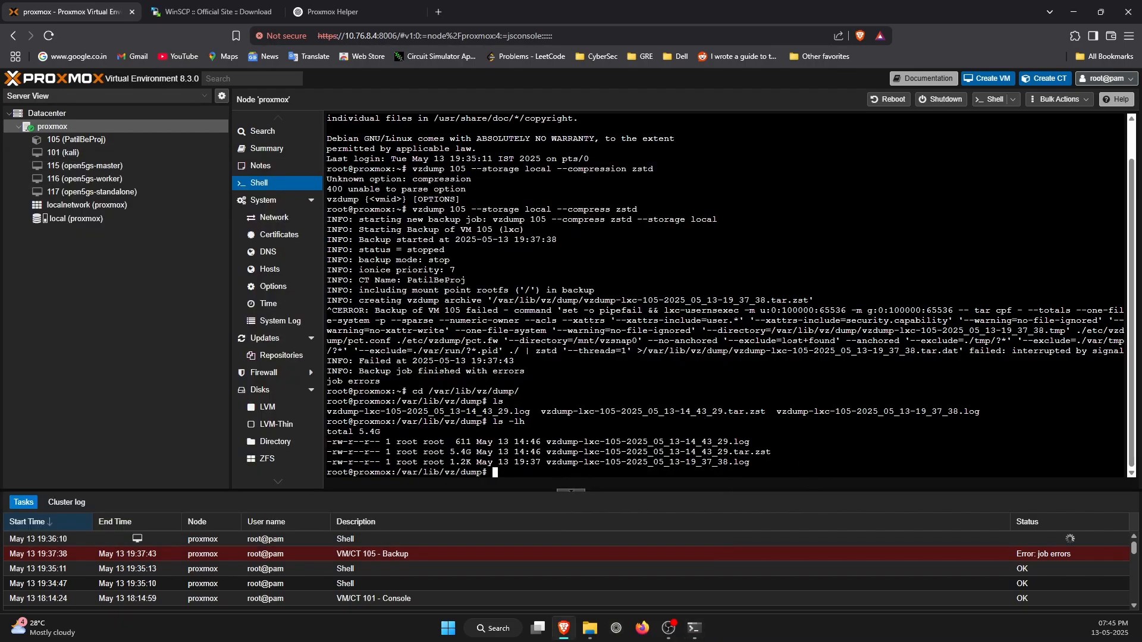
drag(786, 452, 546, 452)
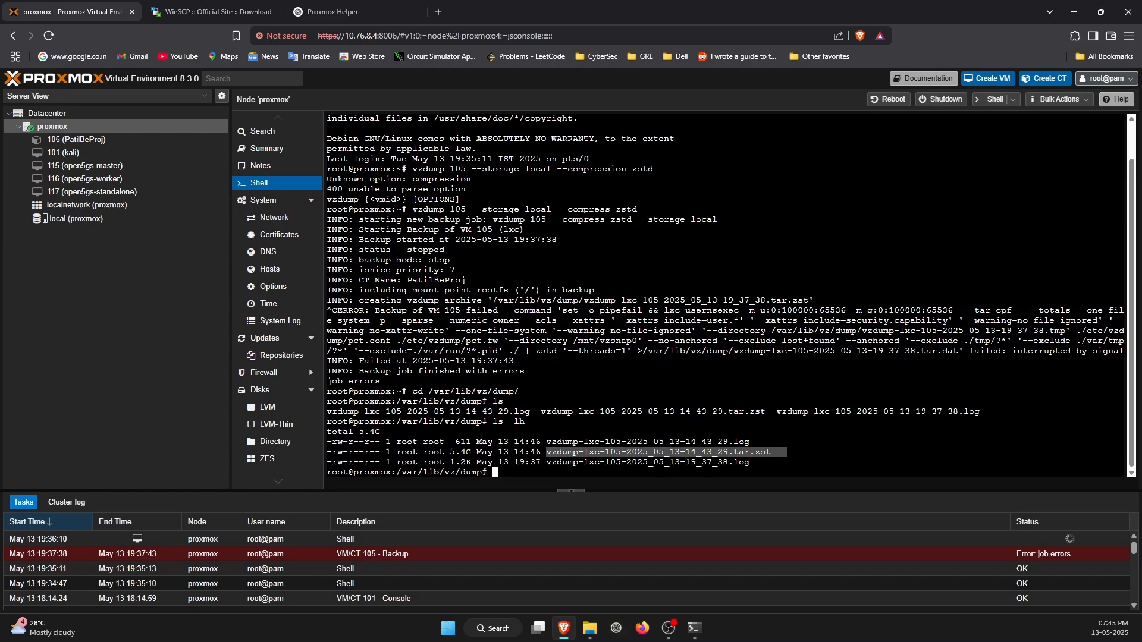
key(ctrl+shift+c)
key(alt+Tab)
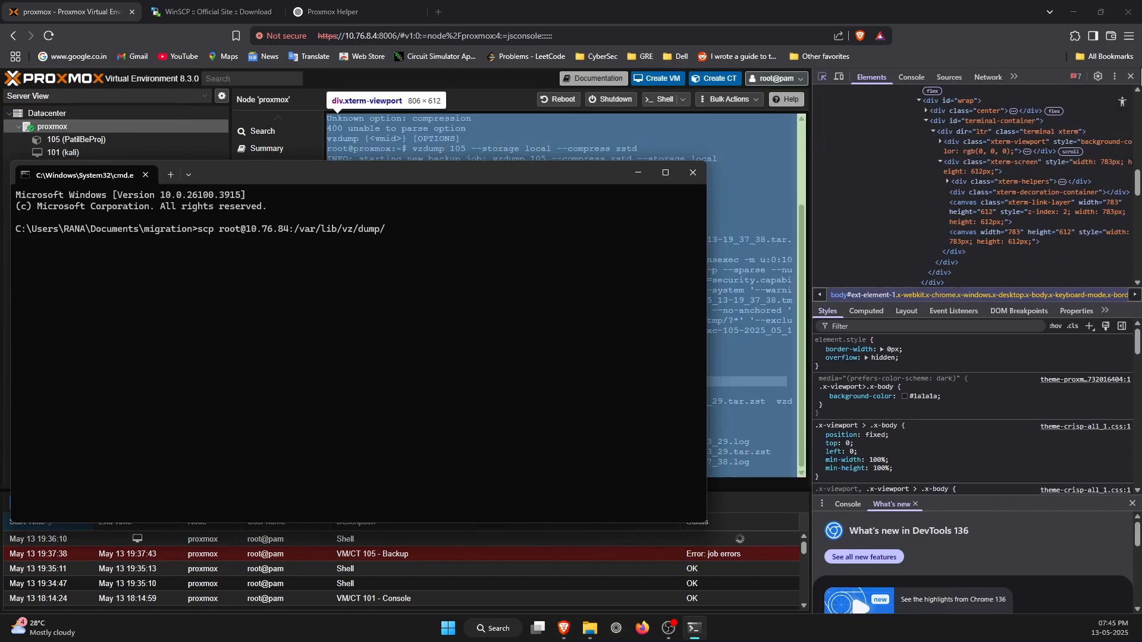
click(1131, 77)
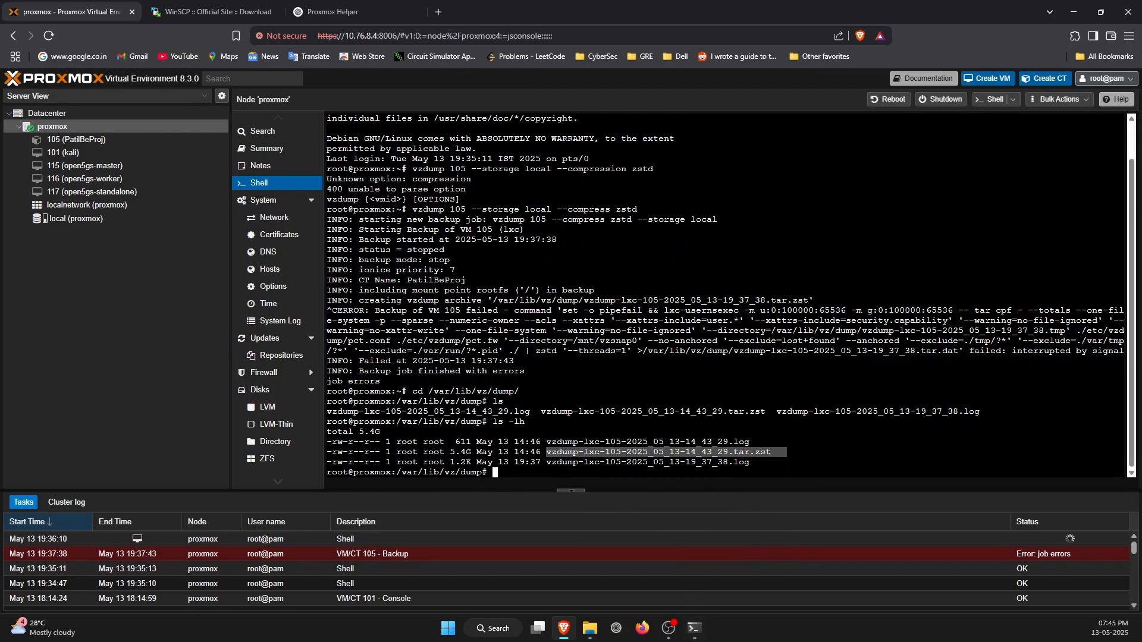
right_click(723, 454)
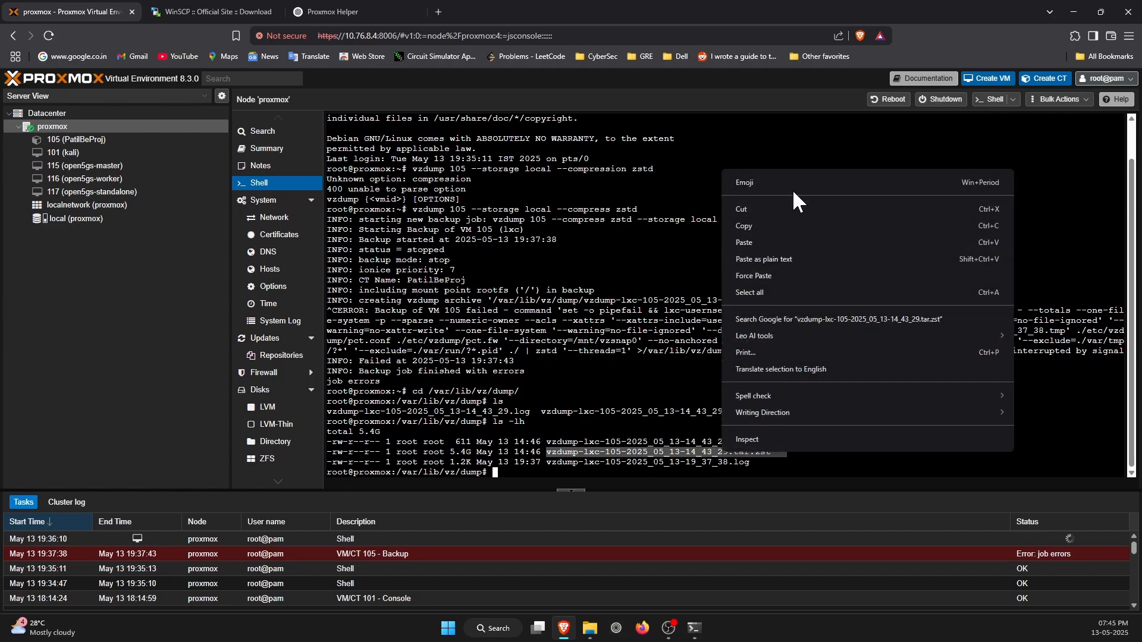
click(784, 221)
key(alt+Tab)
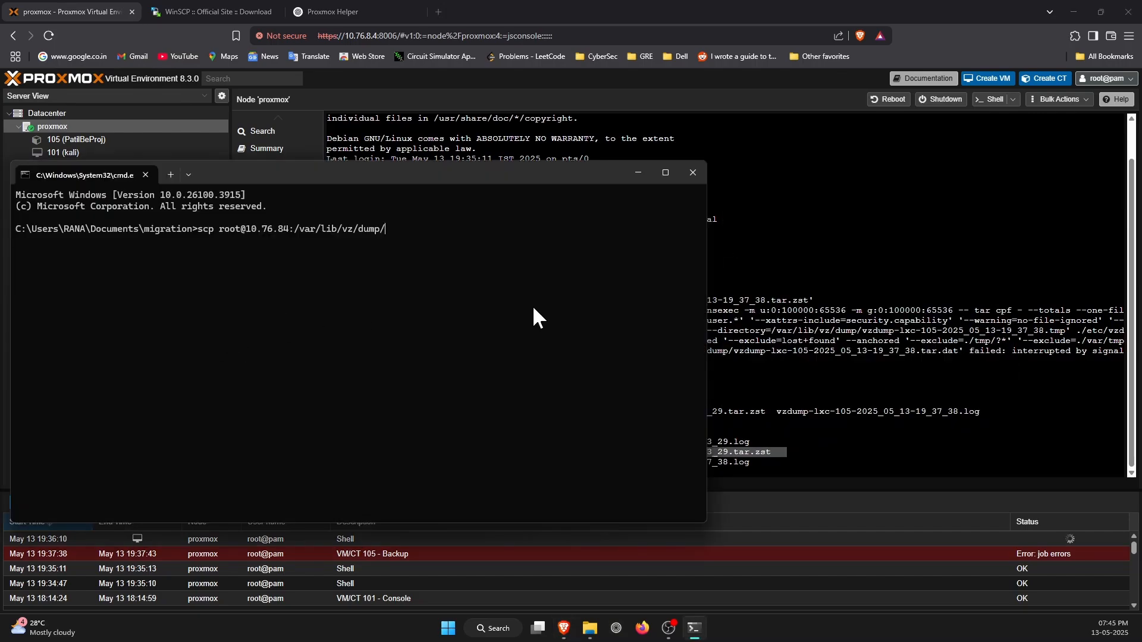
key(ctrl+v)
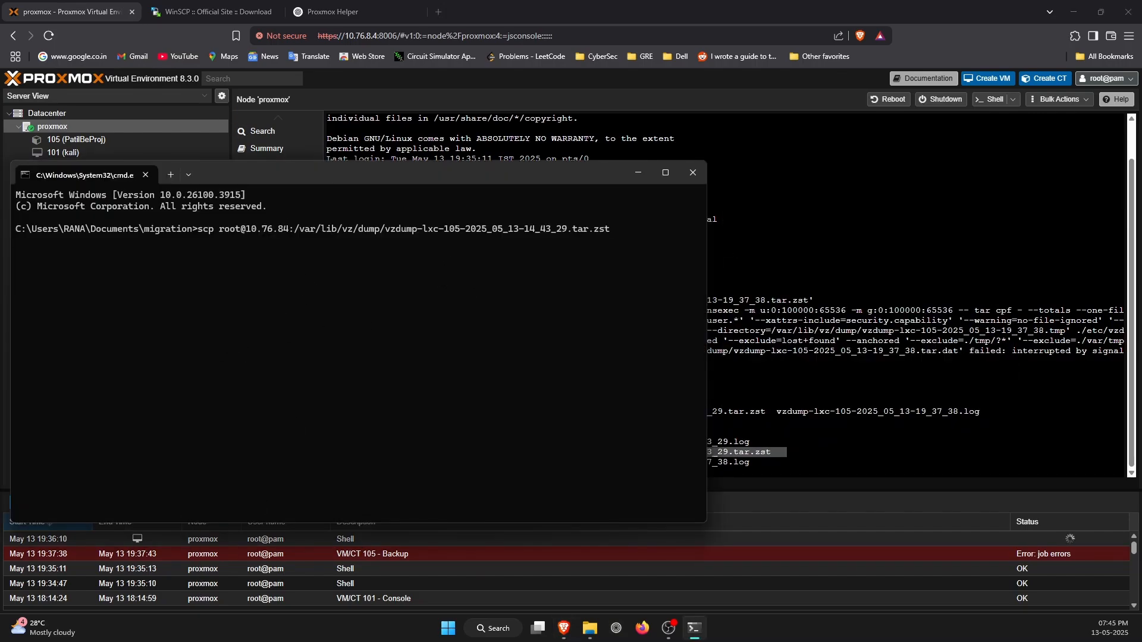
Examine the WinSCP 6.5 download page and its web address, and return to the Command Prompt.
key(alt+Tab)
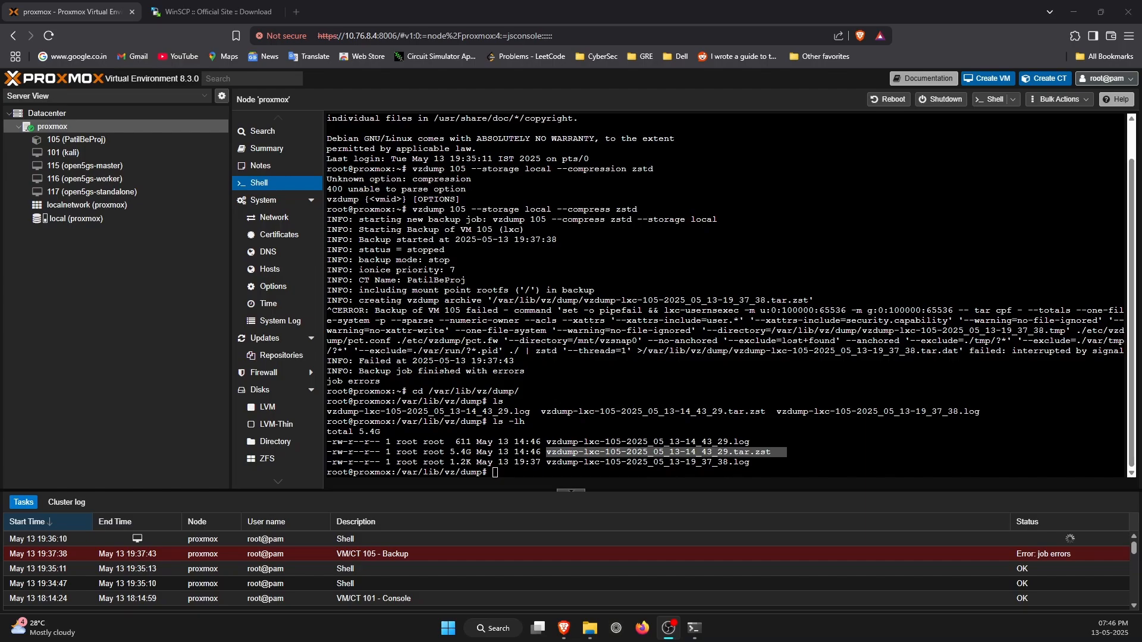
click(693, 628)
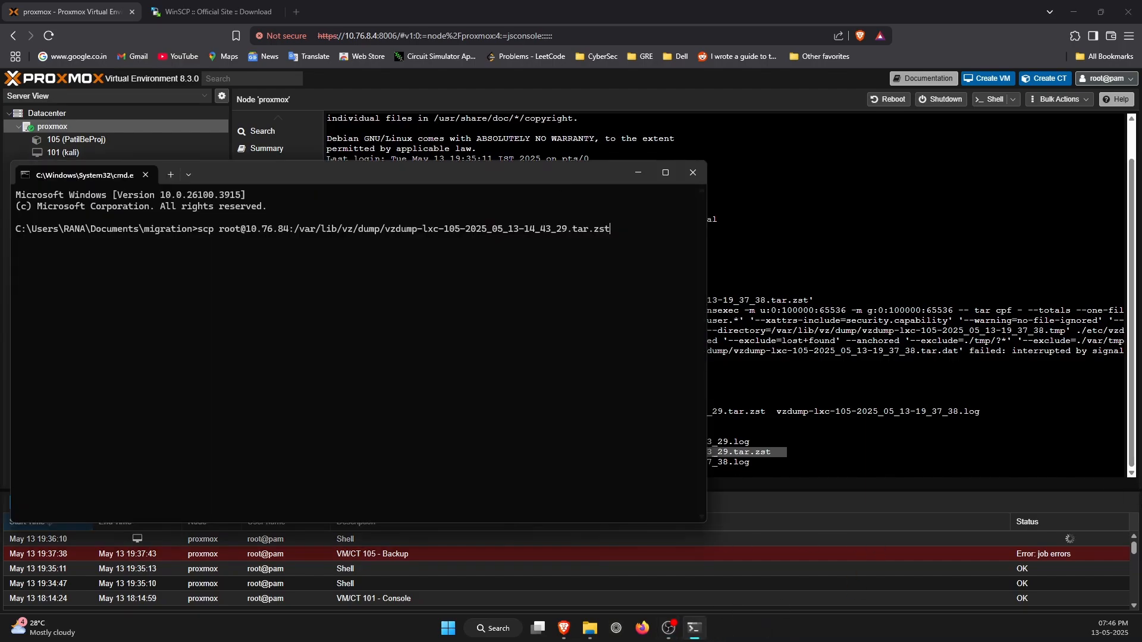
click(178, 11)
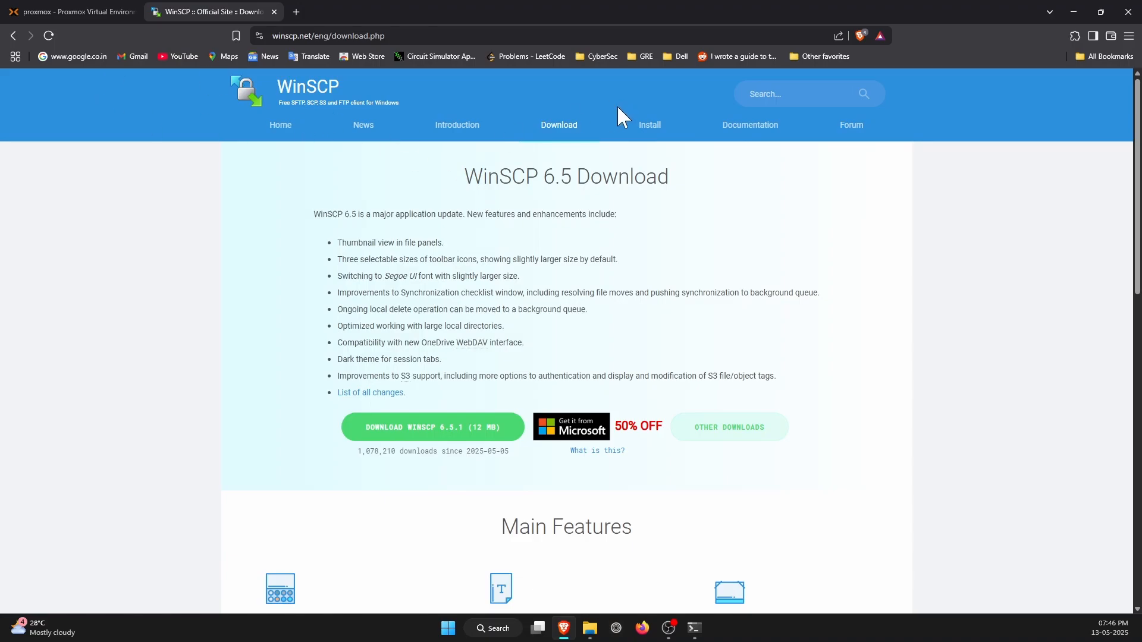
drag(669, 176, 629, 176)
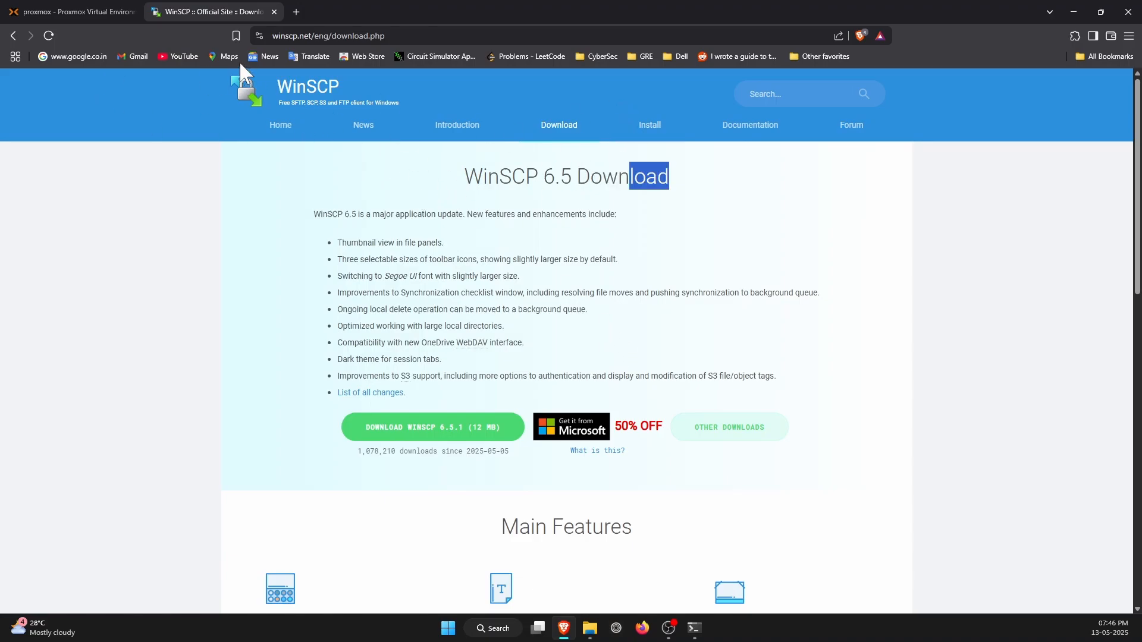
drag(272, 34, 404, 29)
click(800, 244)
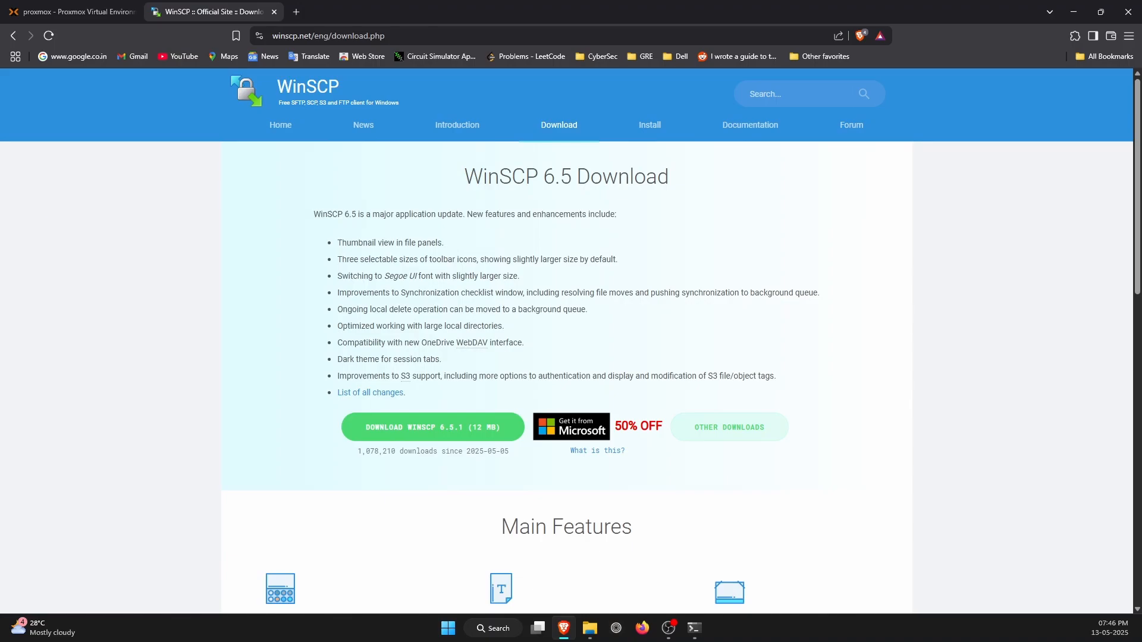
click(65, 9)
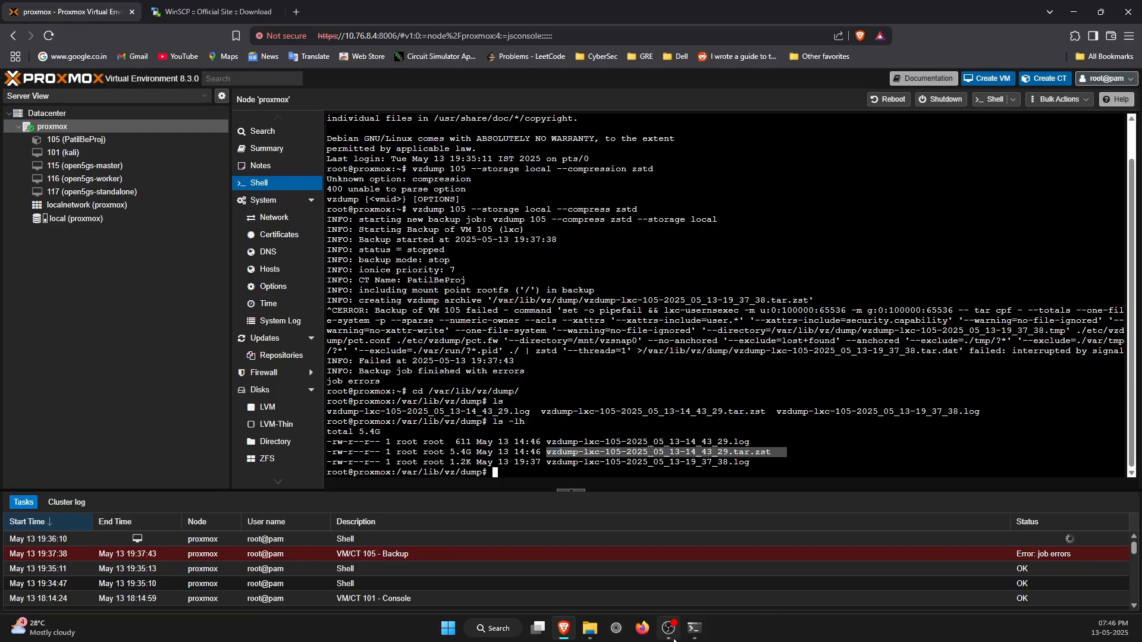
click(694, 628)
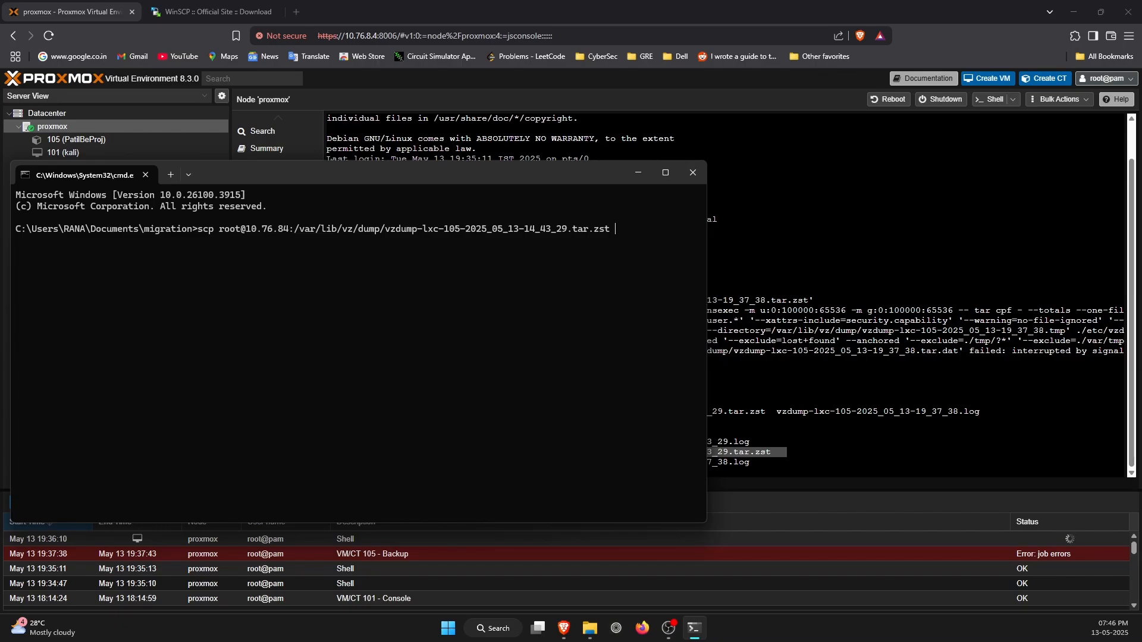
Run the scp command without a destination, and recall it to add the copied Documents\migration folder path as the target.
key(Return)
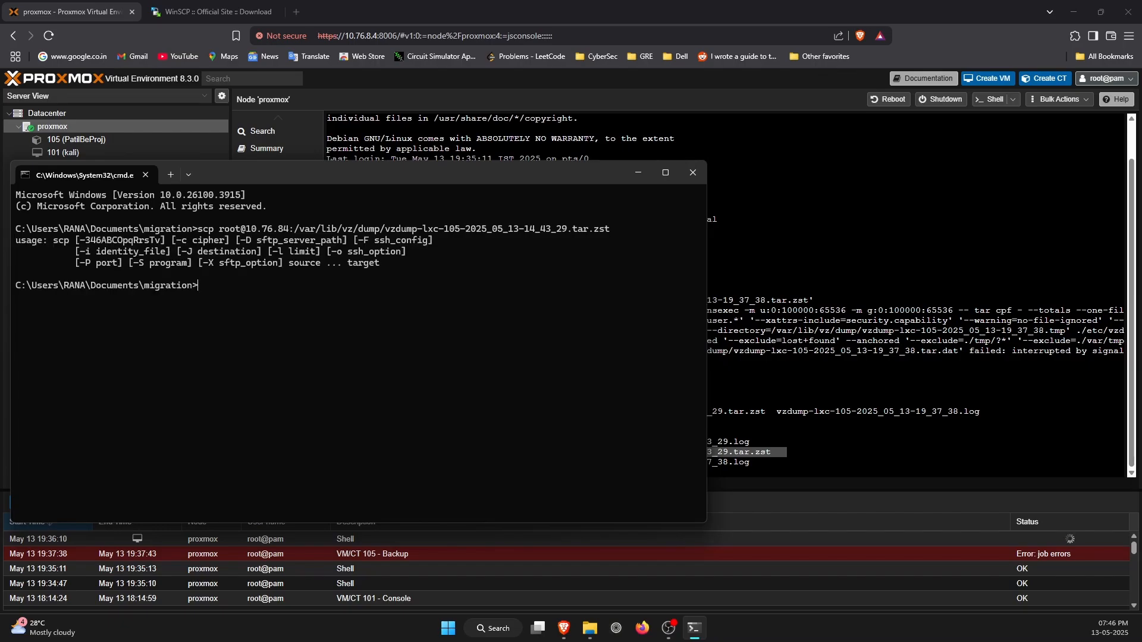
key(Up)
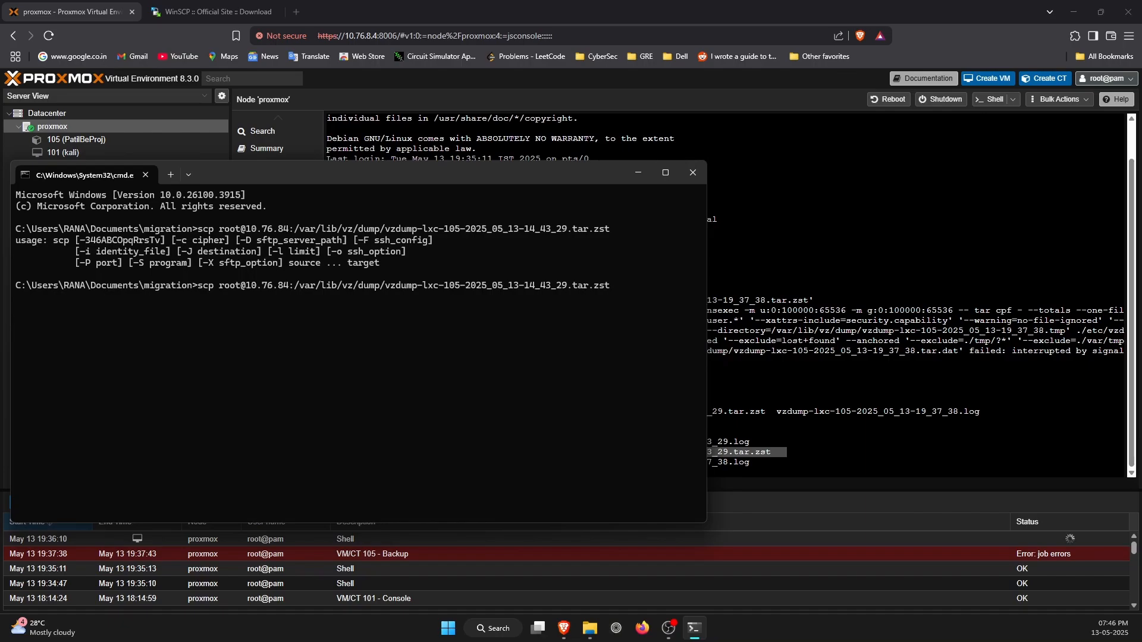
drag(15, 283, 192, 287)
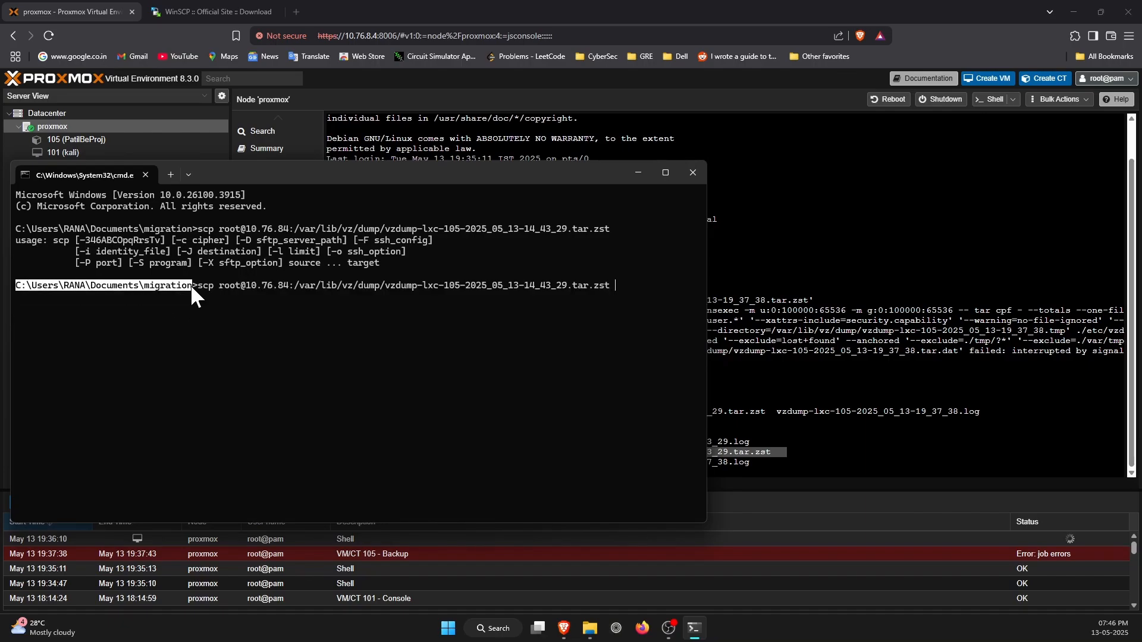
key(ctrl+c)
key(ctrl+v)
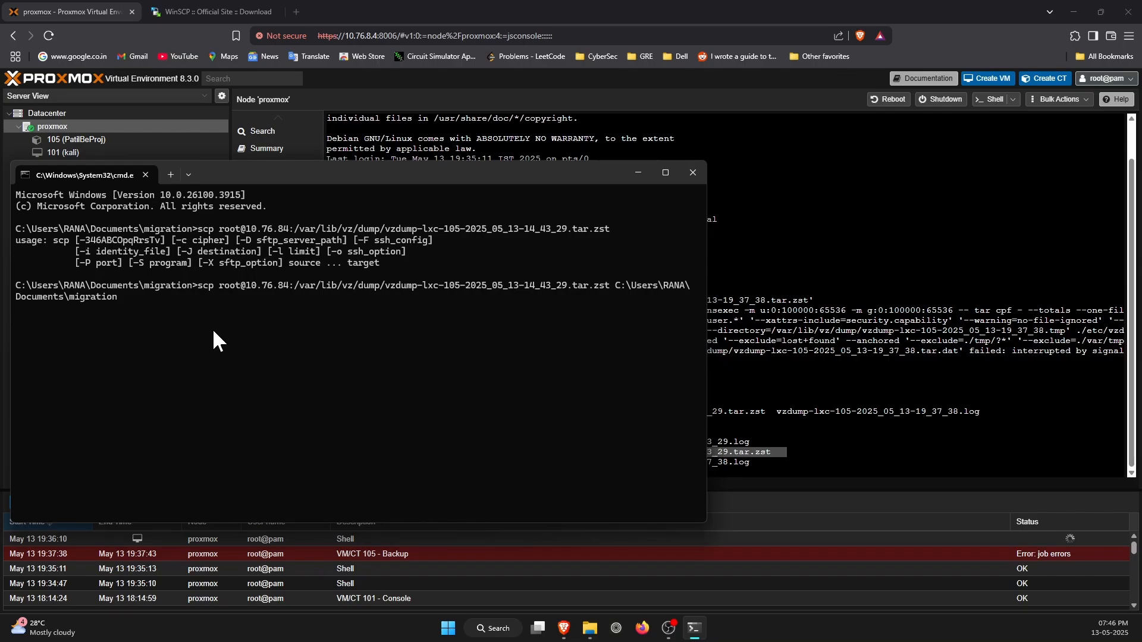
Recall the scp command, correct the remote address to 10.76.8.4, and run it, accepting the host key with yes.
key(Up)
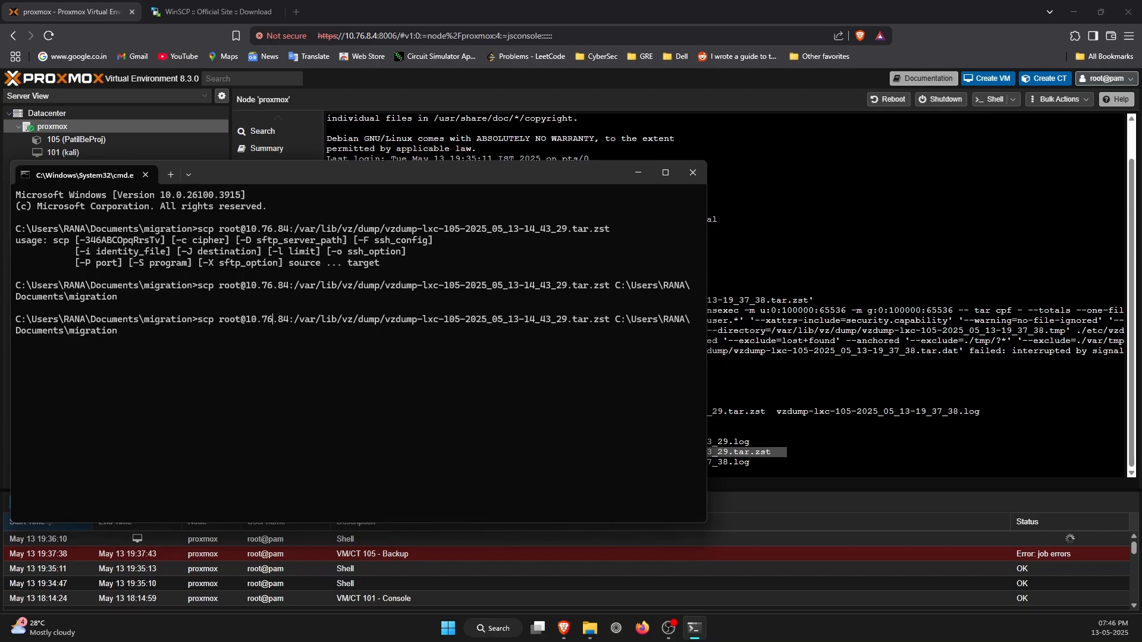
text(.)
key(Return)
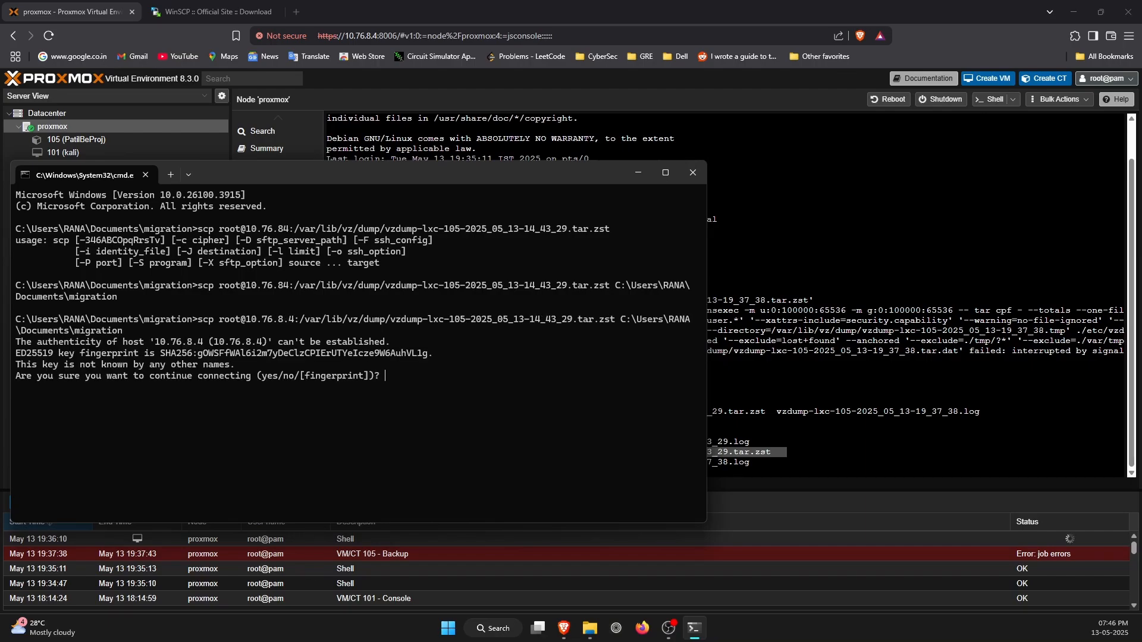
text(yes)
key(Return)
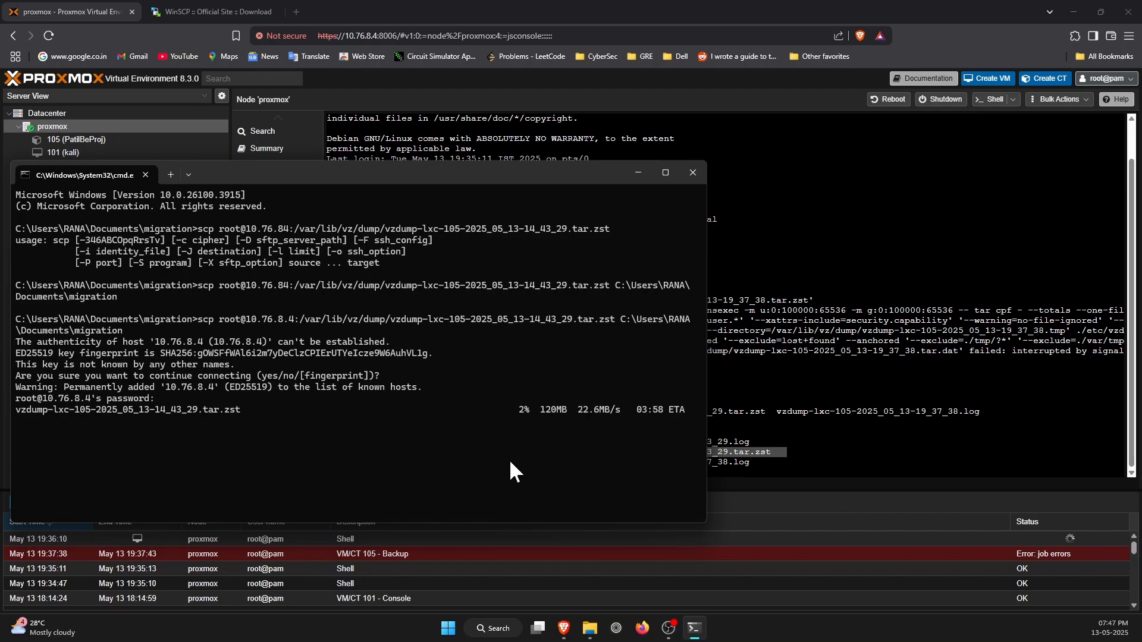
click(767, 410)
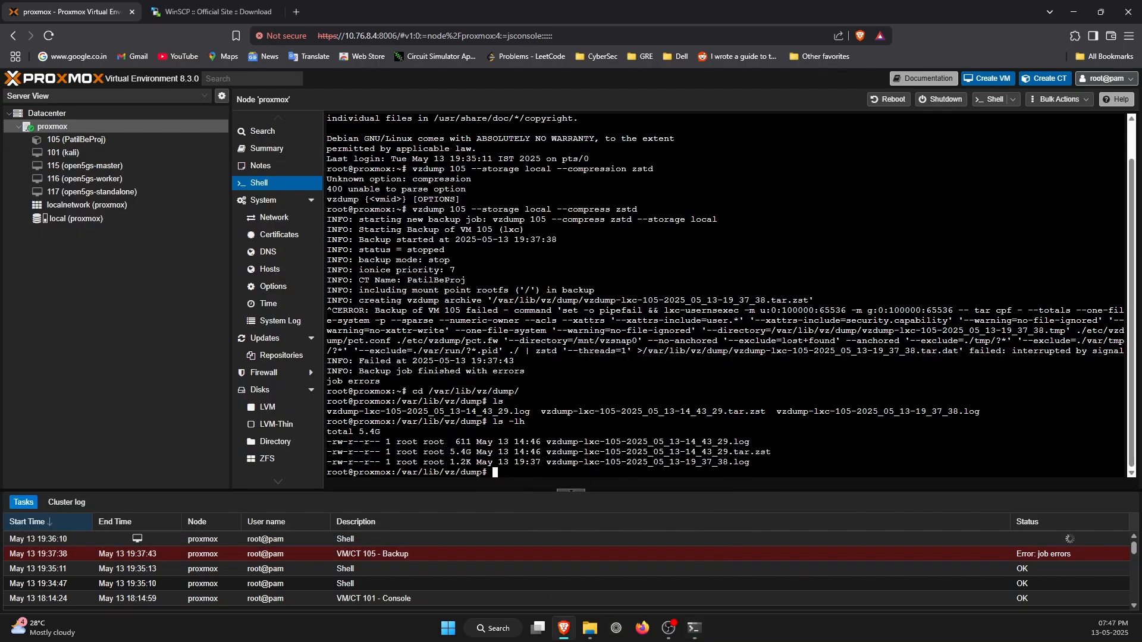
click(694, 627)
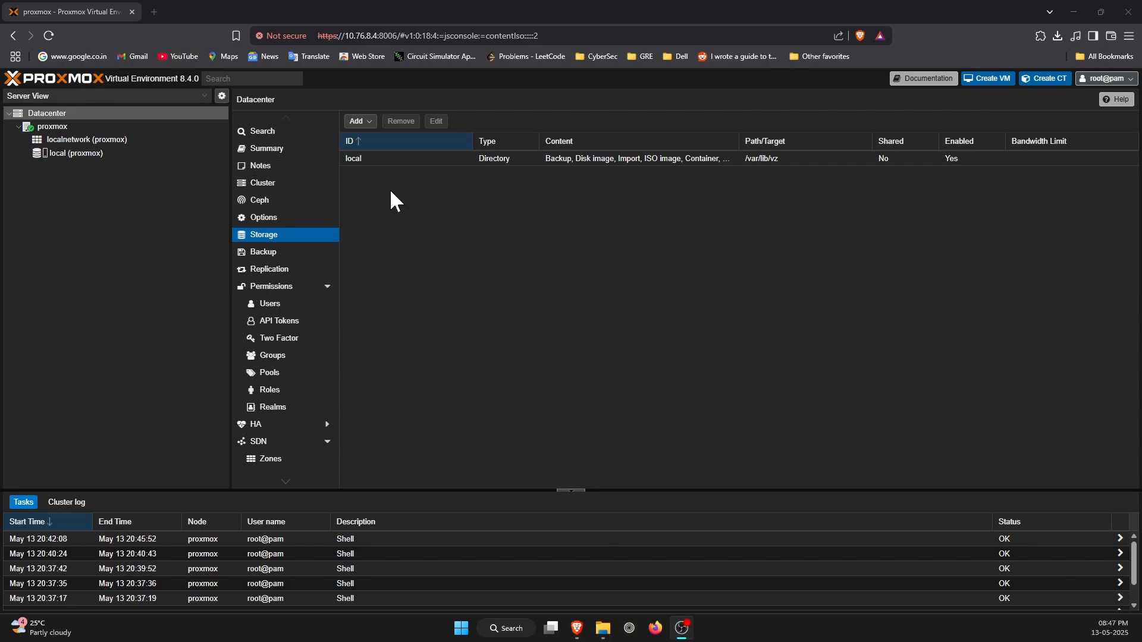
Inspect the new Proxmox 8.4.0 server's tree and the contents of its local storage.
click(55, 284)
click(426, 358)
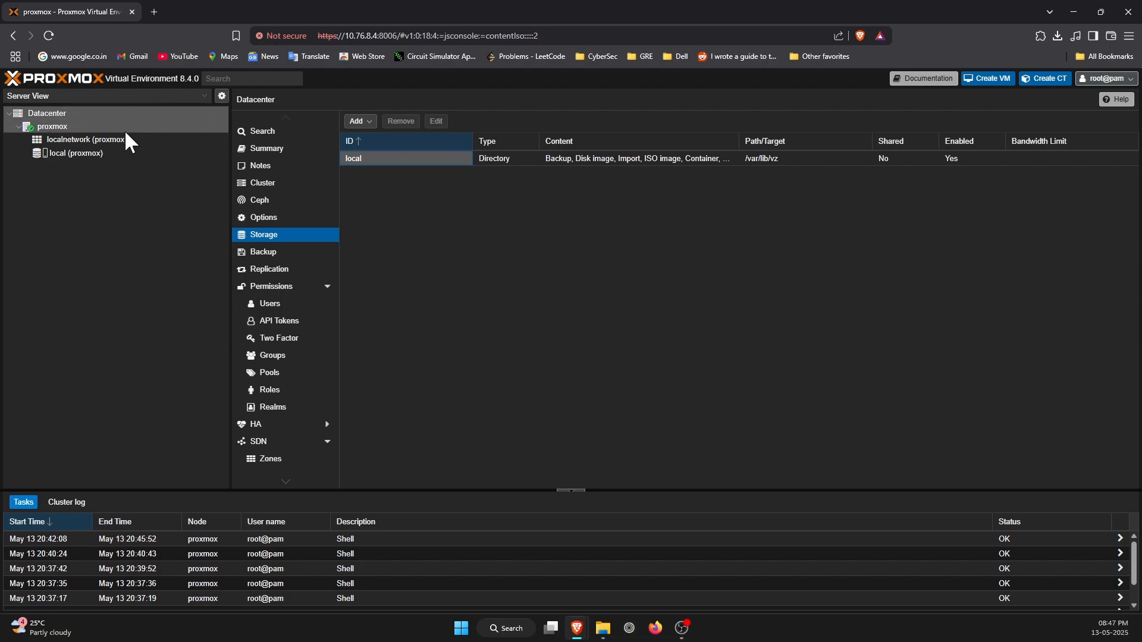
click(113, 139)
click(114, 156)
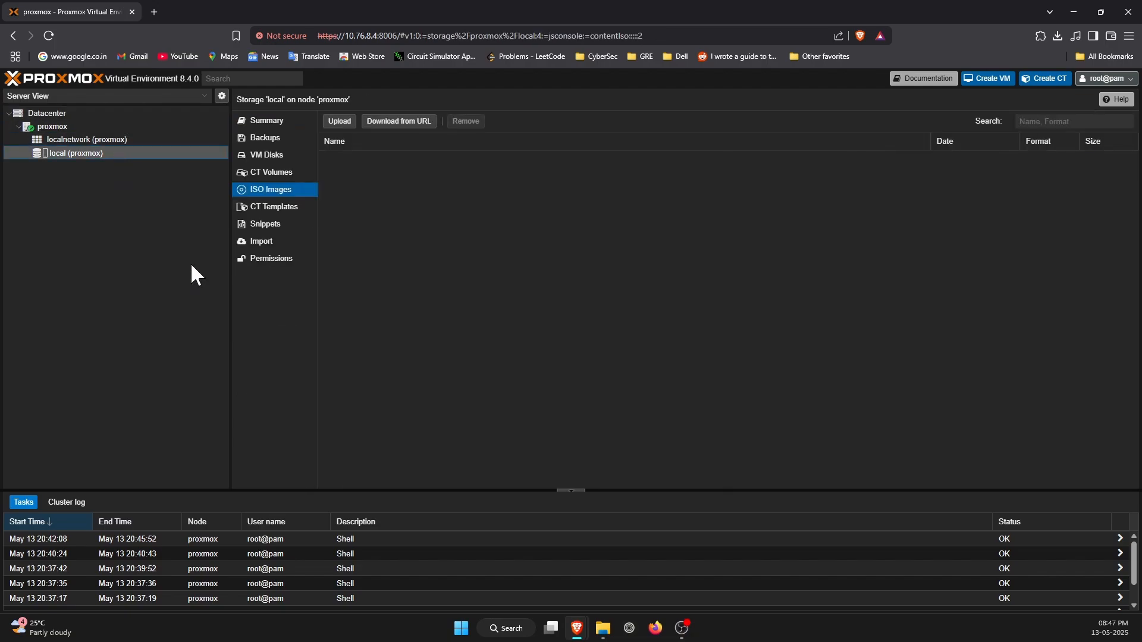
Open the new proxmox node's shell, change to the /var/lib/vz/dump/ directory and list its contents.
click(114, 124)
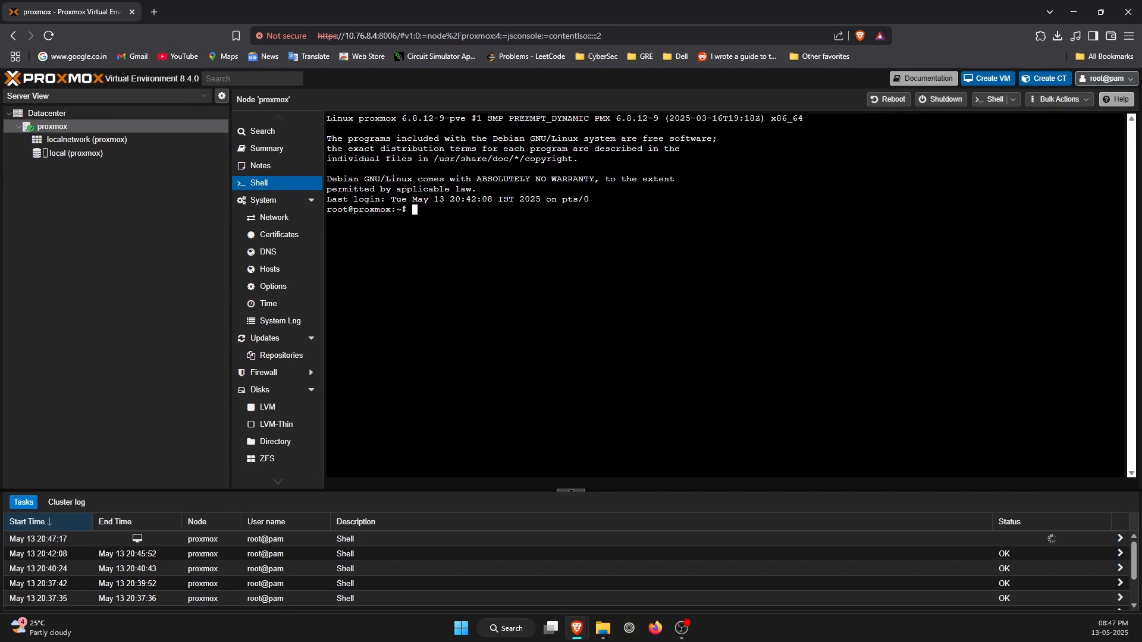
text(cd /var/lib/vz/d)
key(Tab)
key(Return)
text(ls)
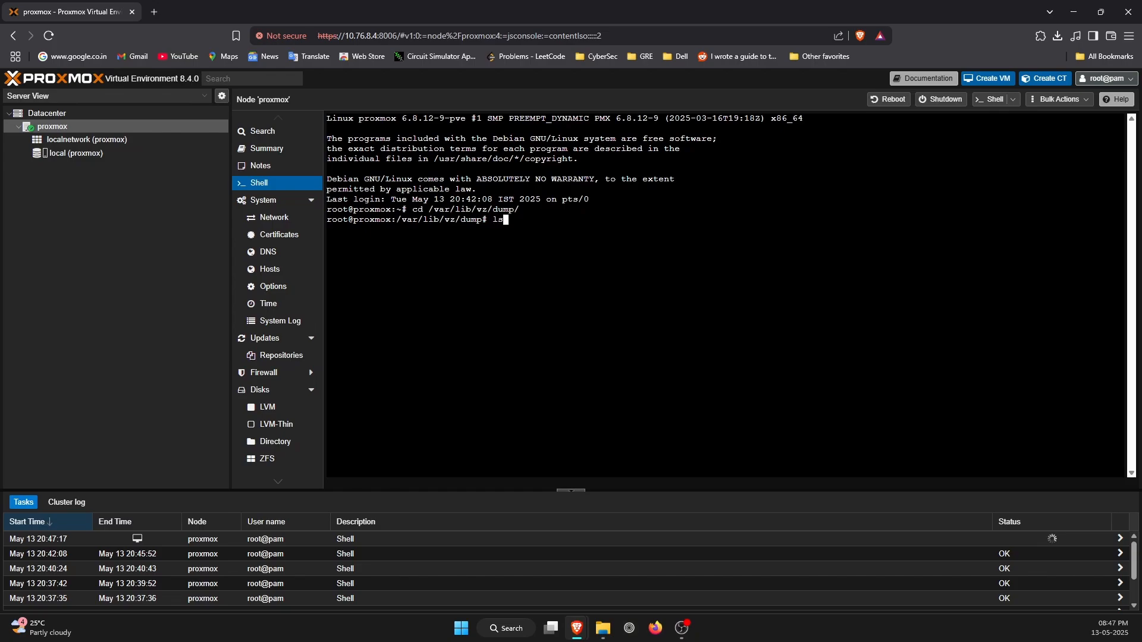
key(Return)
drag(581, 321, 399, 220)
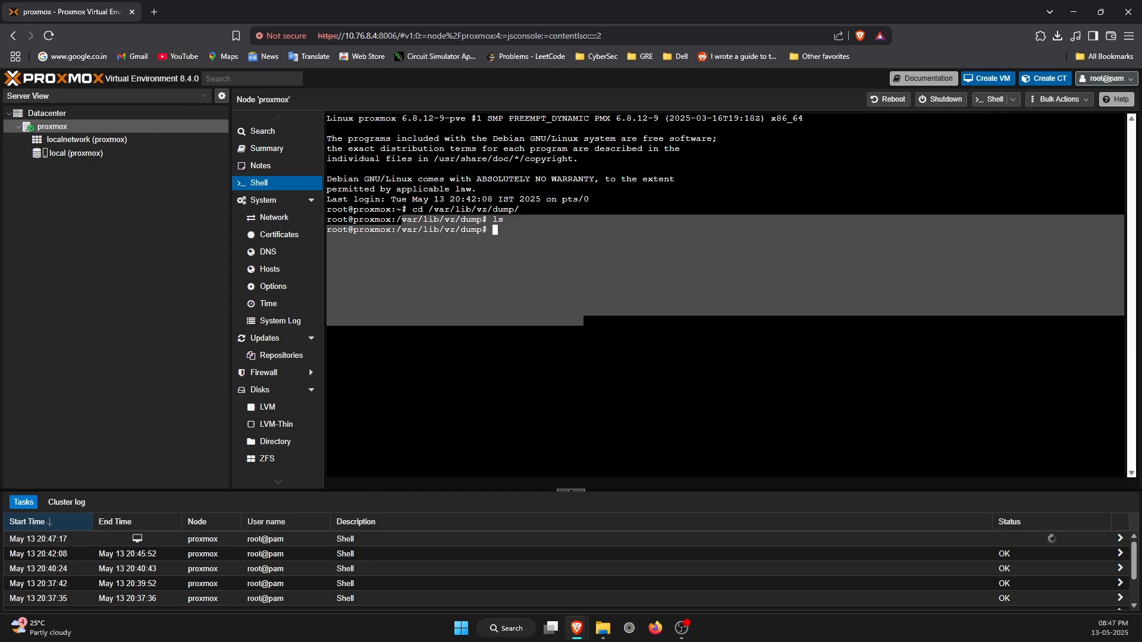
click(690, 392)
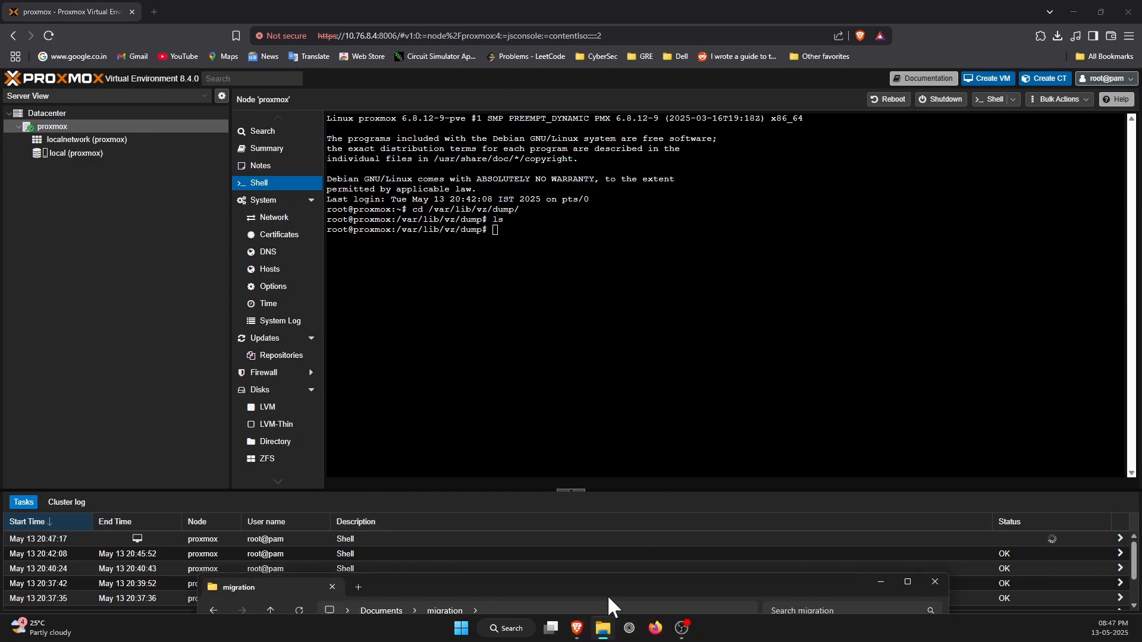
Switch to File Explorer and open a terminal in the Documents\migration folder.
click(604, 629)
drag(564, 352, 387, 301)
right_click(583, 384)
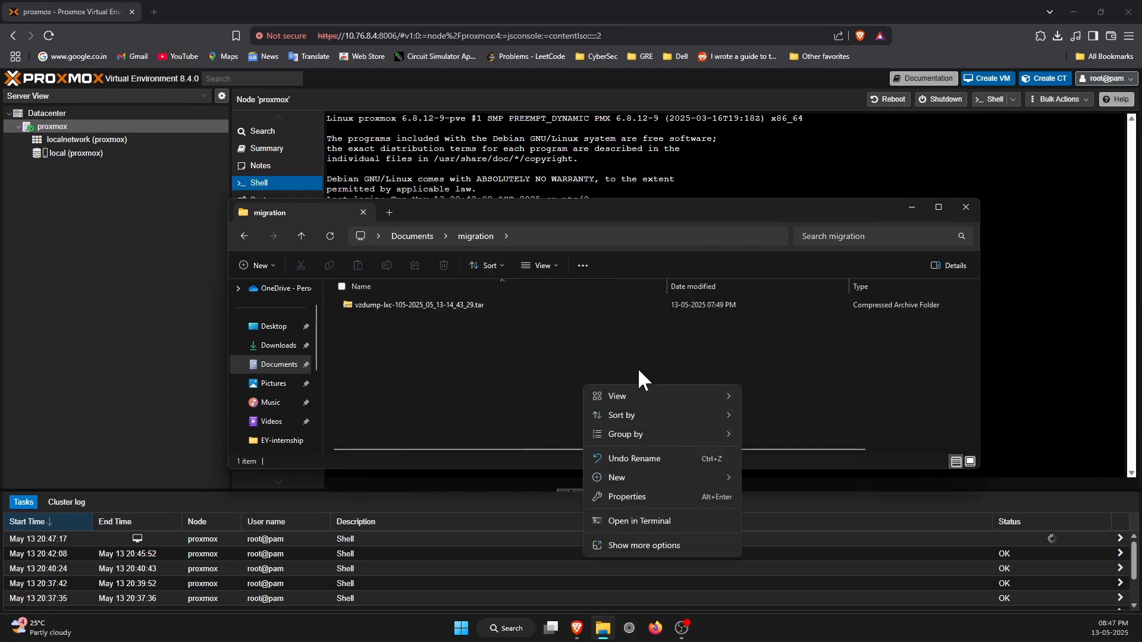
click(688, 519)
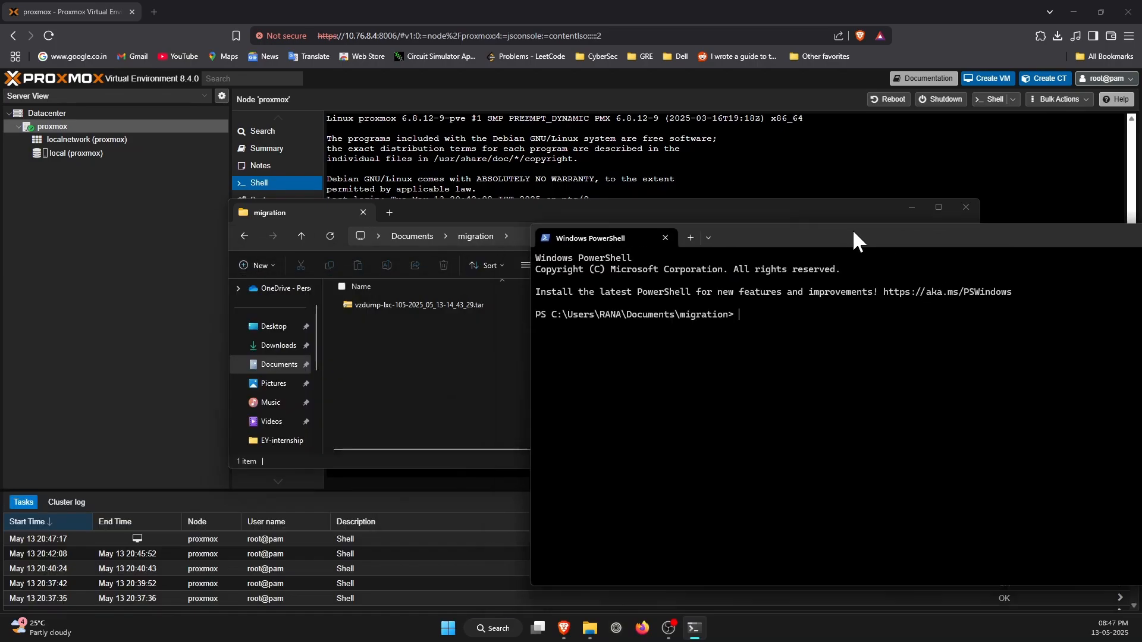
Begin an scp command in PowerShell with .\vzdump-lxc-105-2025_05_13-14_43_29.tar.zst as the source file.
text(schtasks.ex)
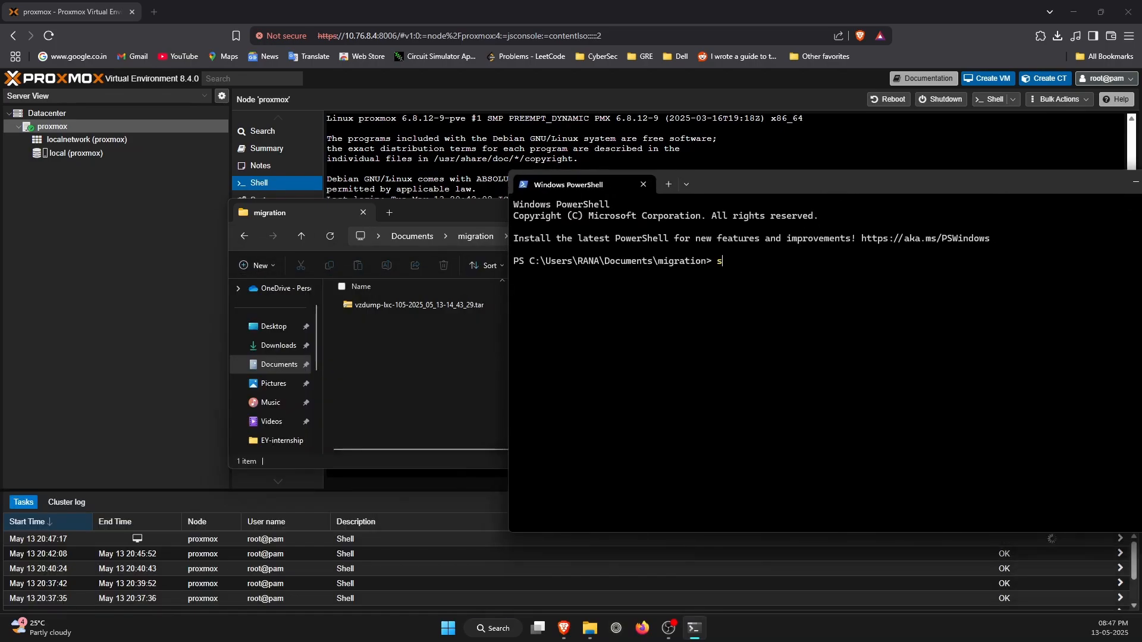
key(BackSpace)
key(BackSpace)
key(BackSpace)
key(BackSpace)
key(BackSpace)
key(BackSpace)
key(BackSpace)
key(BackSpace)
key(BackSpace)
key(BackSpace)
key(BackSpace)
text(scp)
key(Tab)
key(BackSpace)
key(BackSpace)
key(BackSpace)
key(BackSpace)
text(v)
key(Tab)
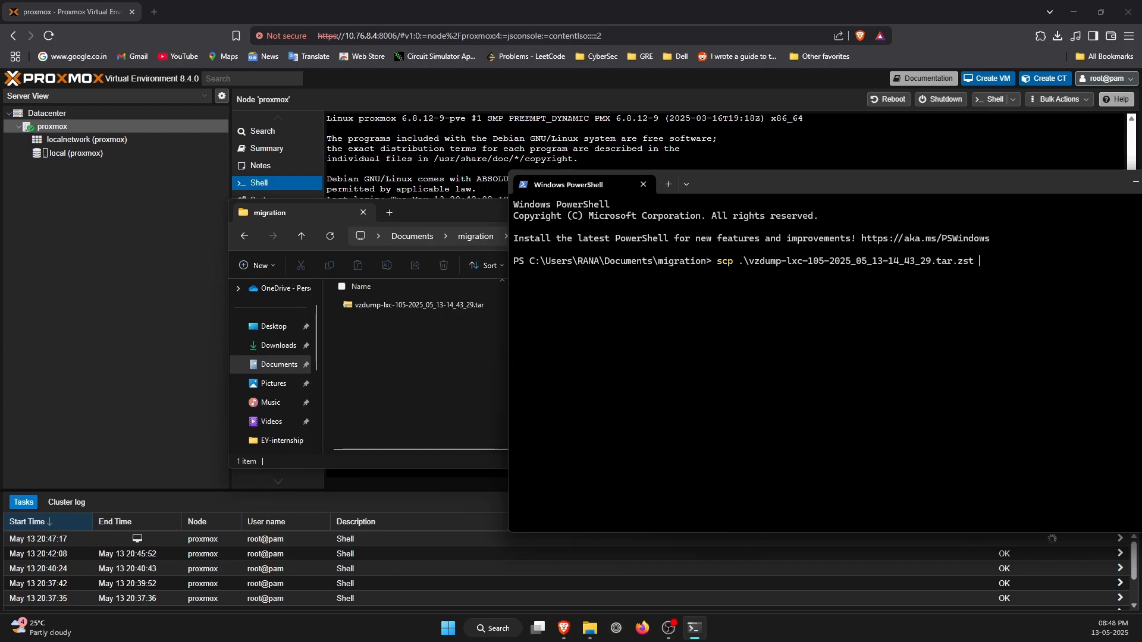
text(root@10.76.8.4)
Bring the proxmox node's shell forward and copy the /var/lib/vz/dump path from its prompt.
click(393, 160)
drag(483, 231, 396, 231)
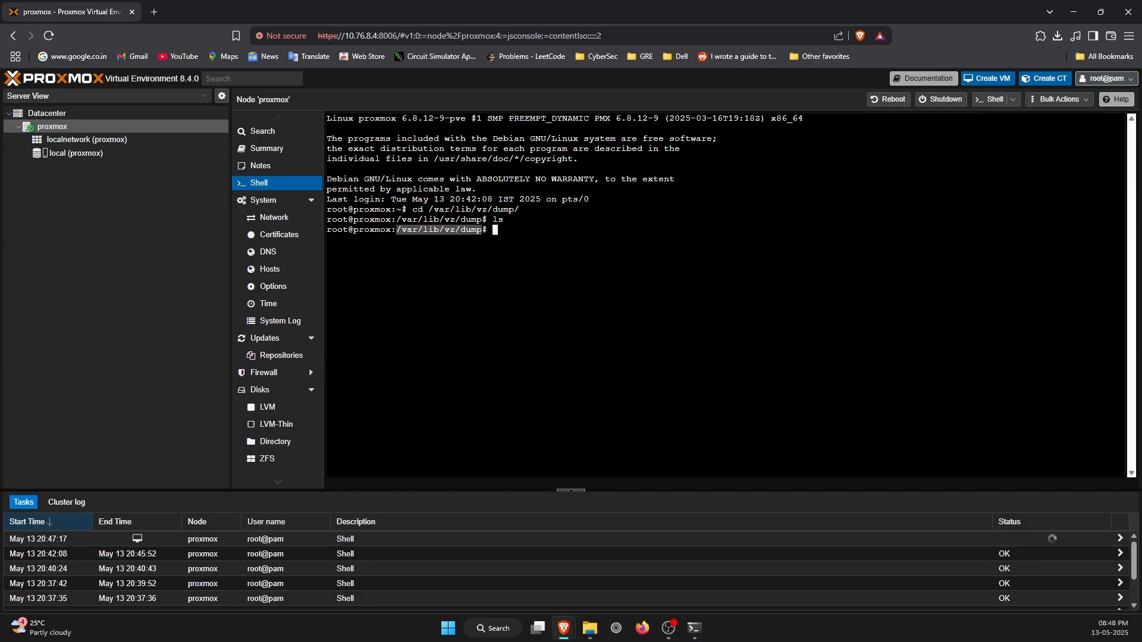
right_click(398, 230)
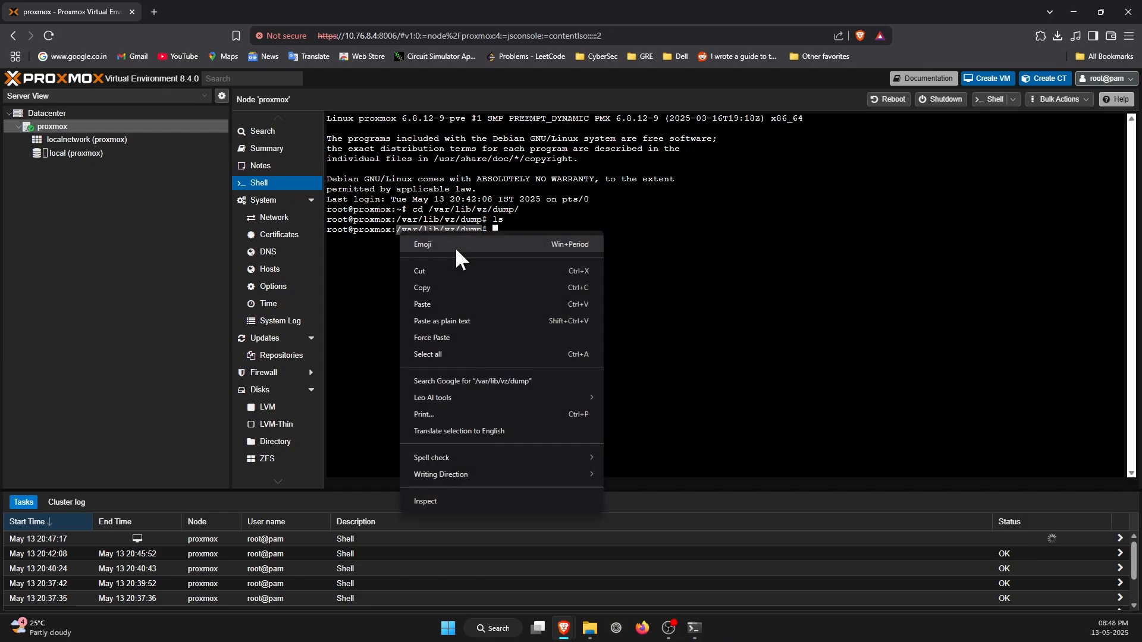
click(444, 290)
key(alt+Tab)
drag(927, 191, 456, 235)
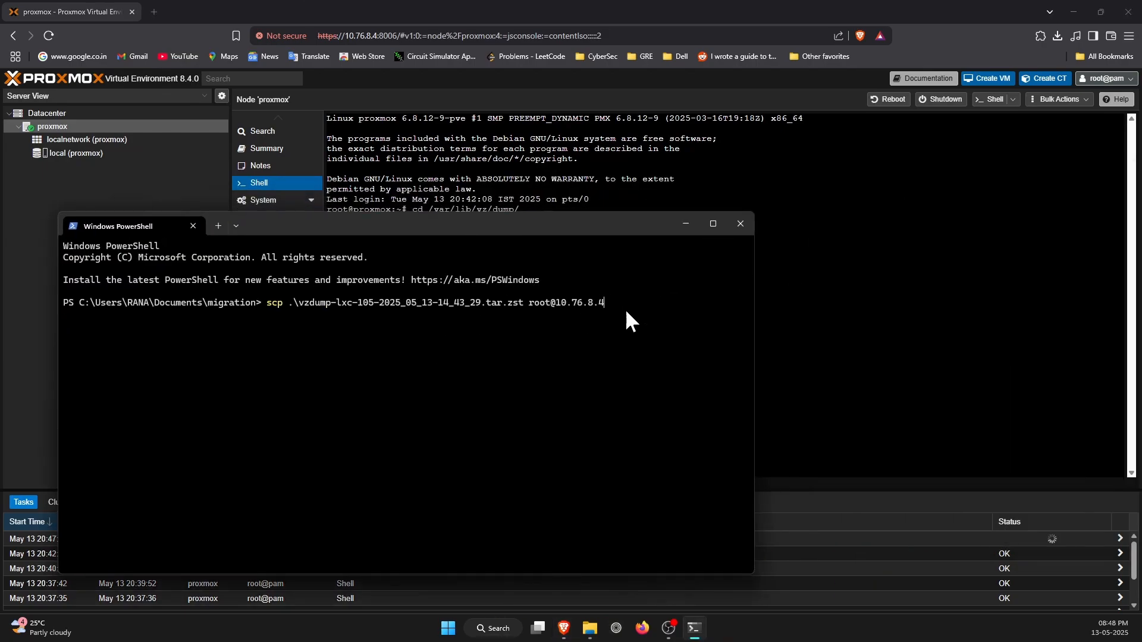
text(:/var/lib/vz/dump)
key(Return)
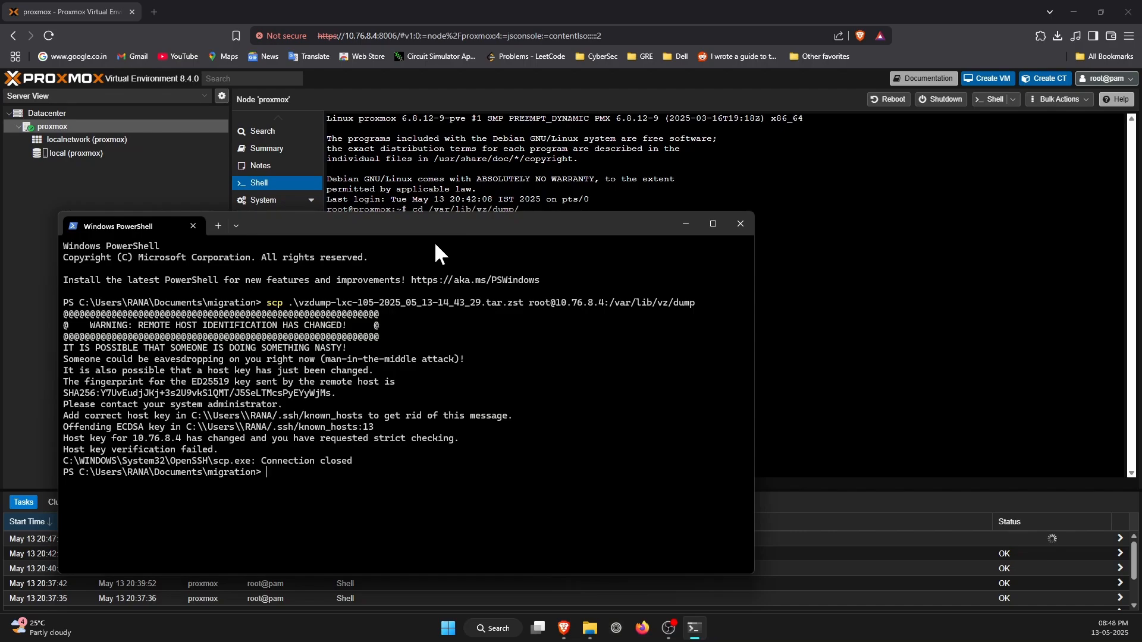
drag(526, 217, 664, 211)
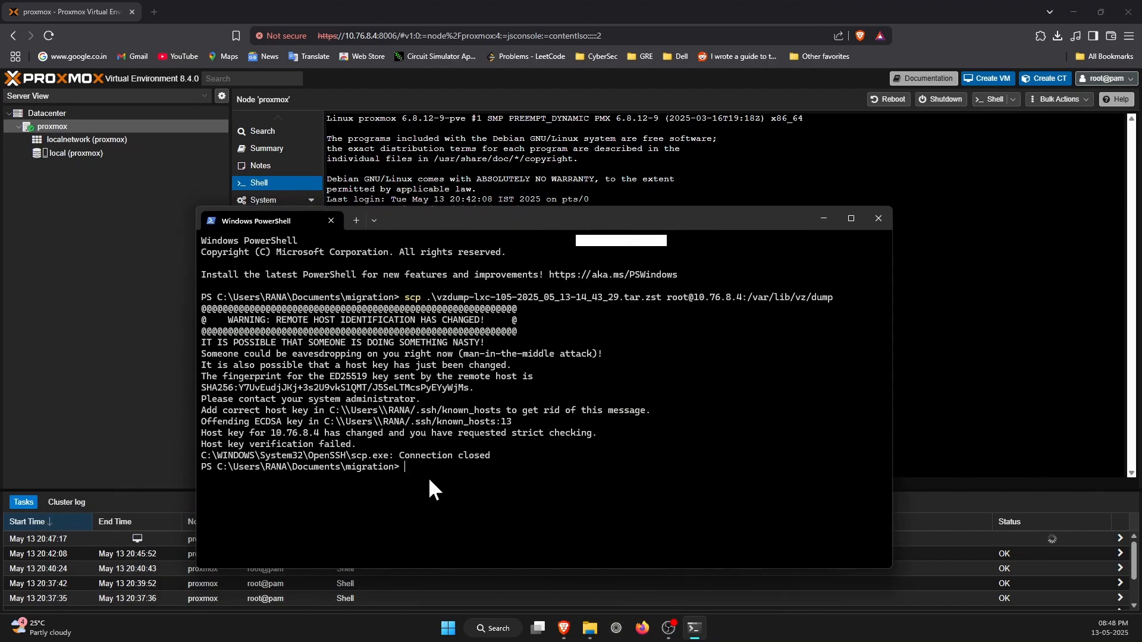
Browse in File Explorer from This PC through OS (C:) and Users to the user profile's .ssh folder.
click(589, 628)
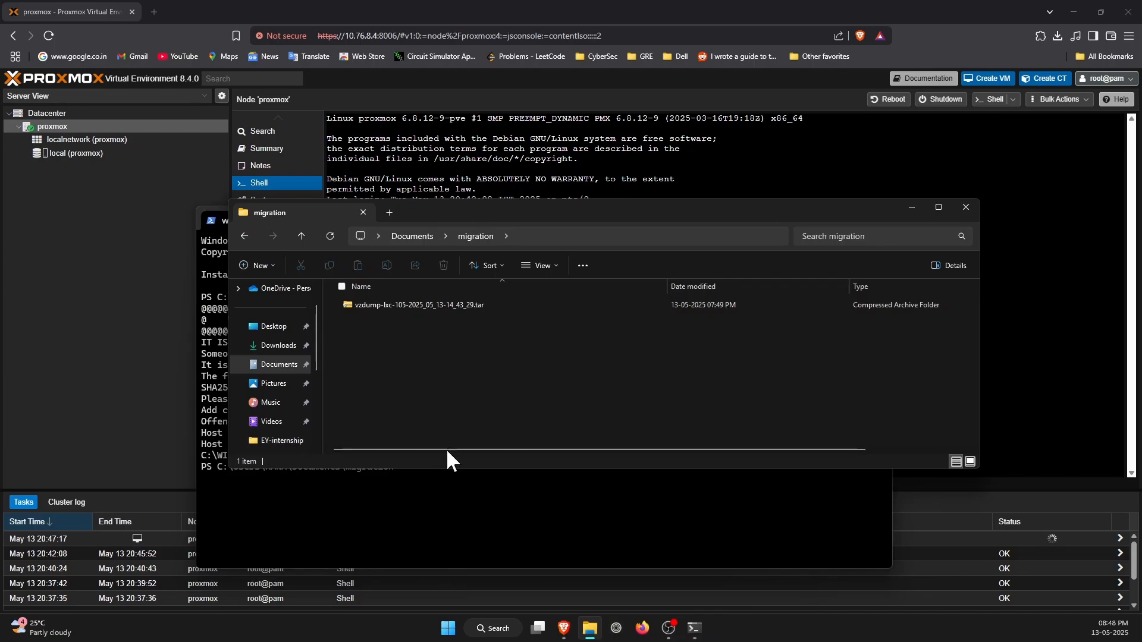
scroll(299, 330, up, 1)
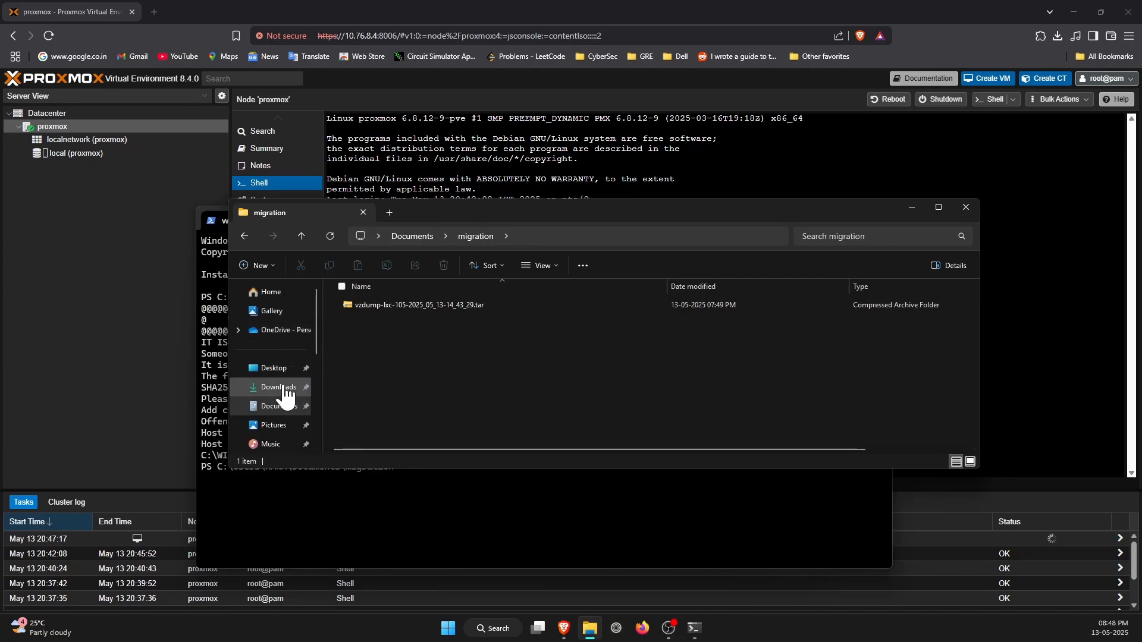
scroll(286, 395, down, 1)
scroll(286, 396, down, 3)
click(270, 364)
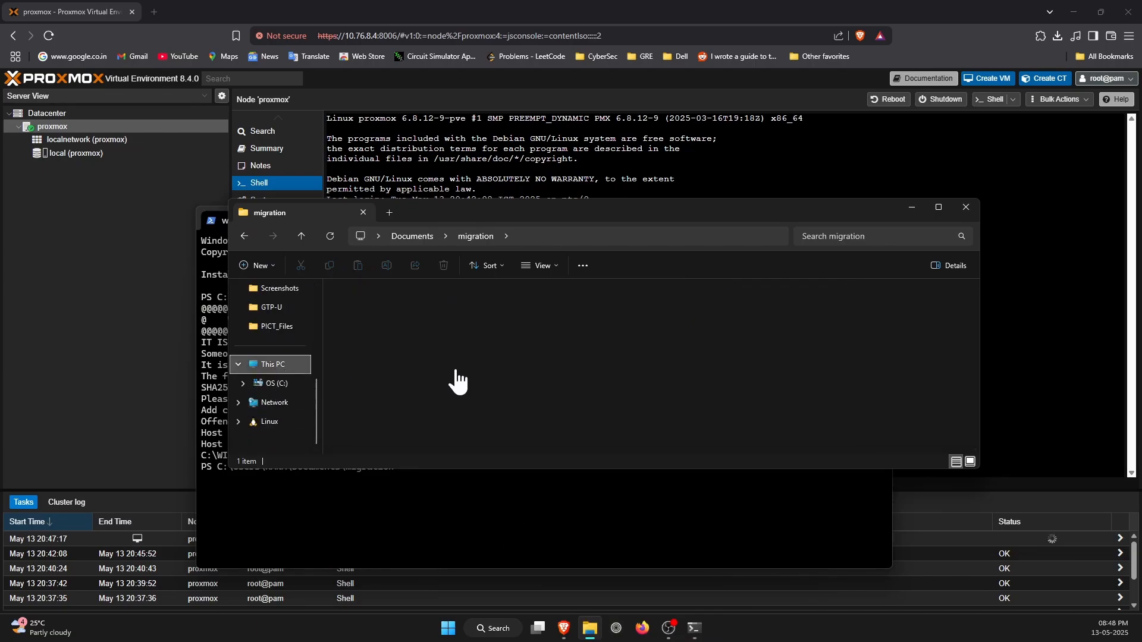
double_click(417, 315)
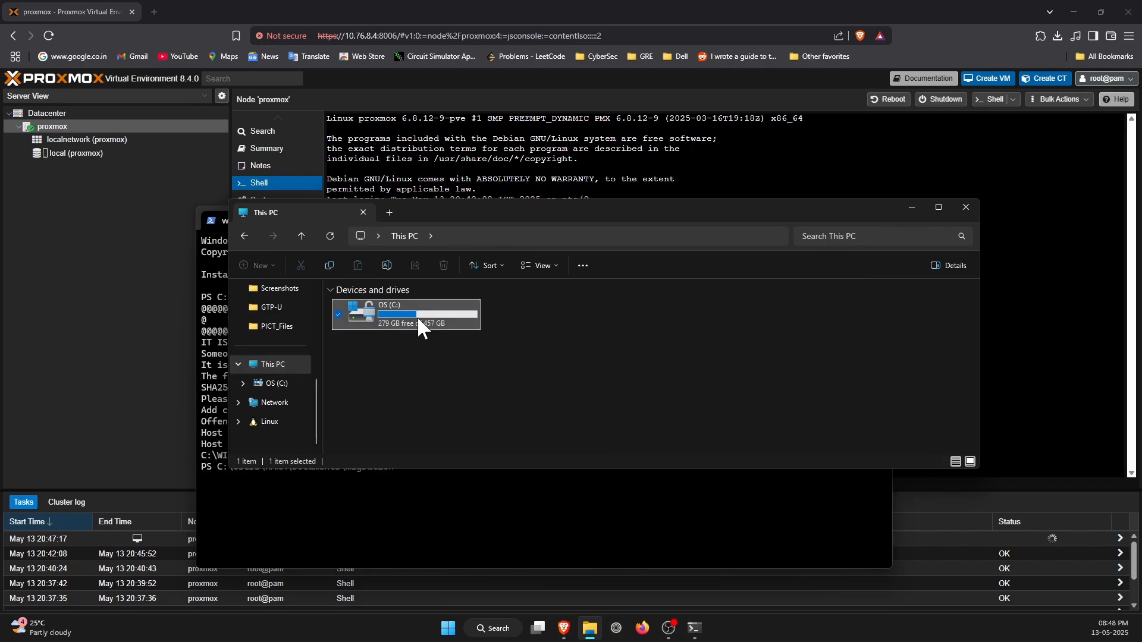
scroll(514, 383, down, 5)
scroll(425, 419, up, 1)
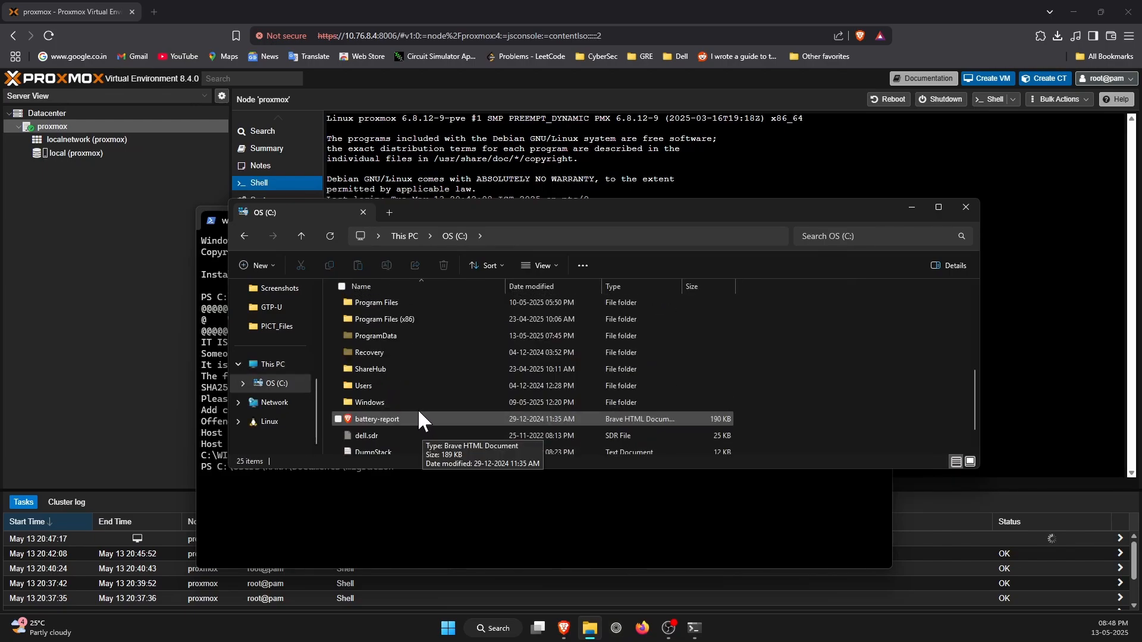
double_click(398, 386)
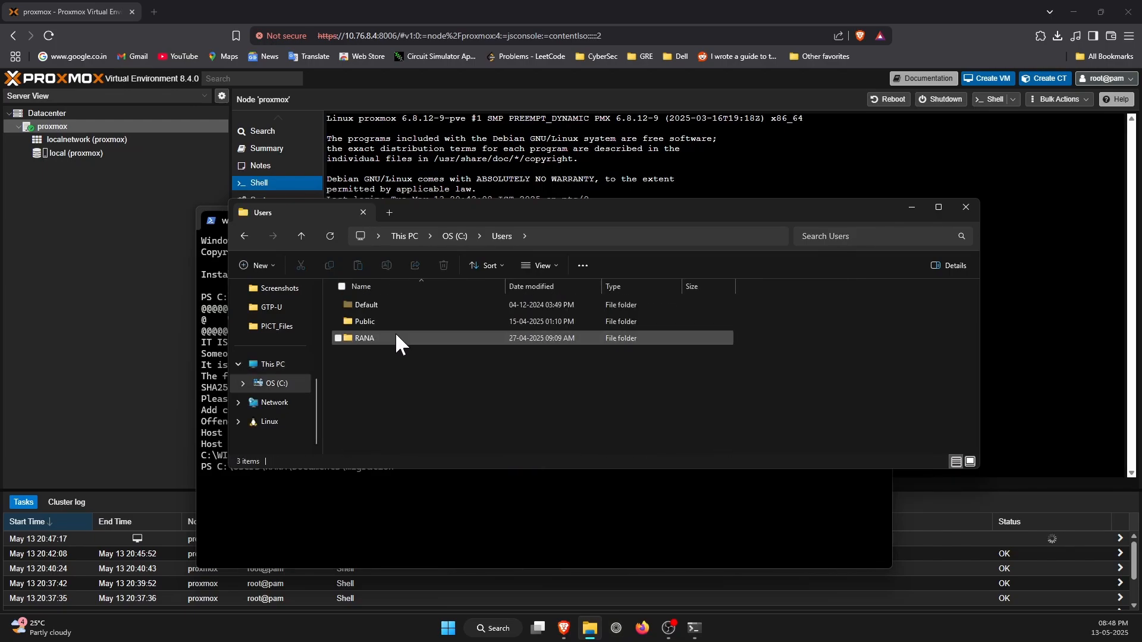
click(393, 337)
double_click(393, 337)
scroll(390, 340, down, 3)
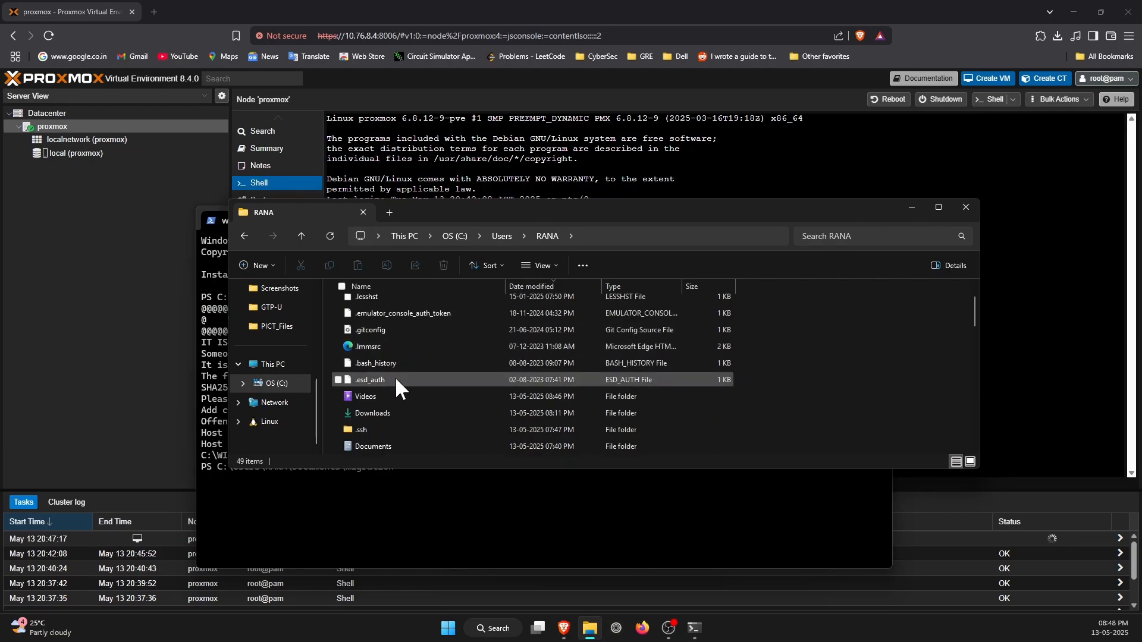
double_click(395, 380)
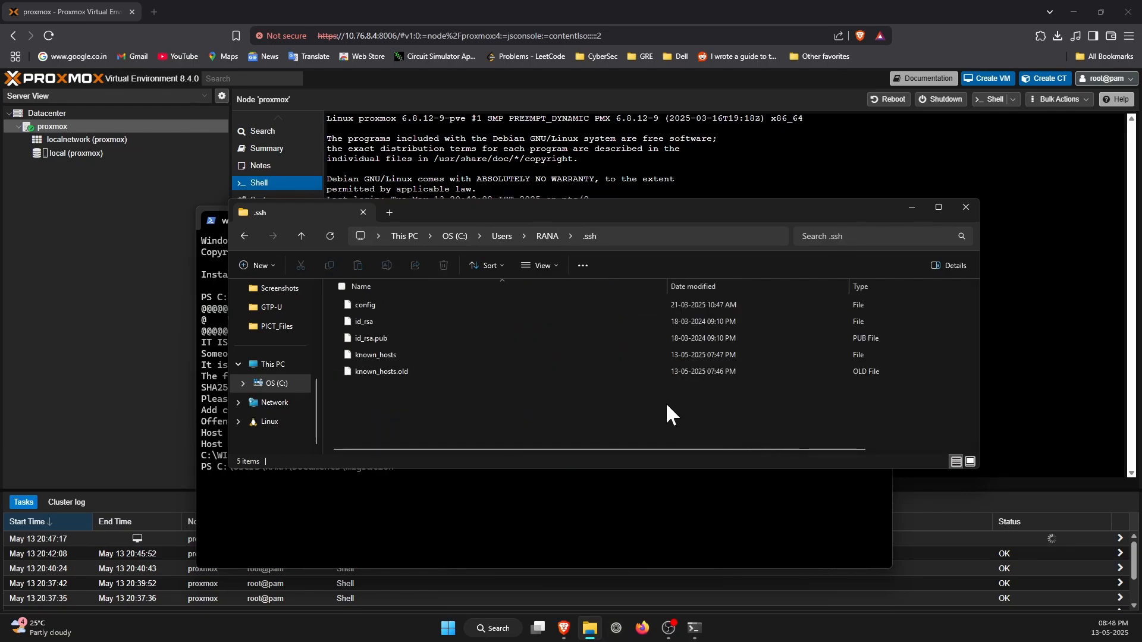
Delete all files in the .ssh folder, including known_hosts, and close File Explorer.
drag(656, 403, 301, 305)
key(Delete)
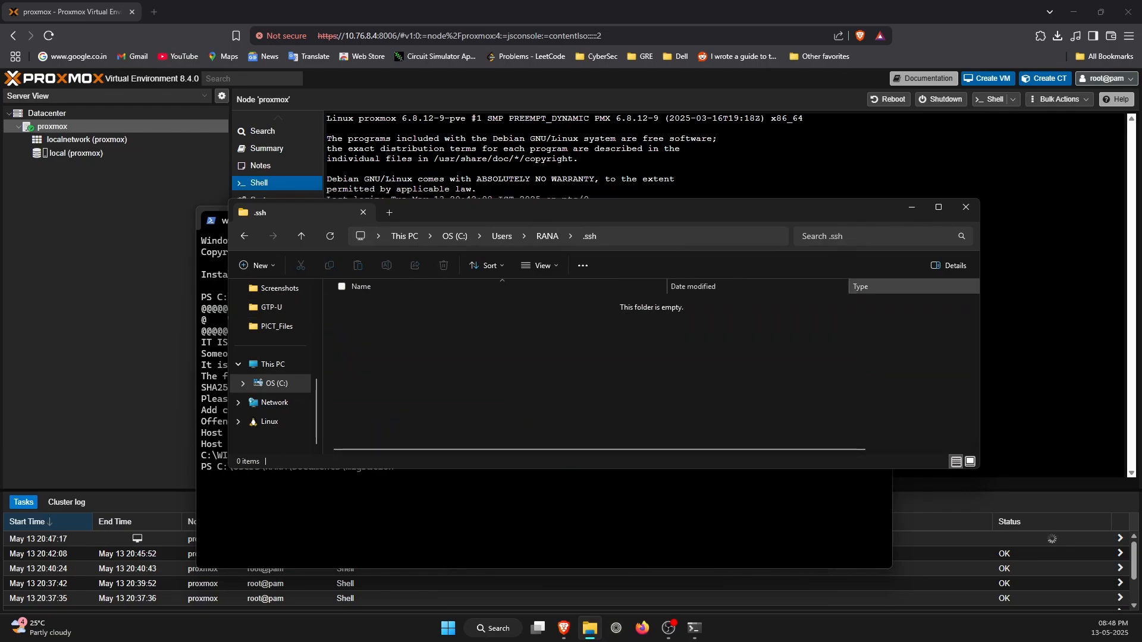
click(965, 207)
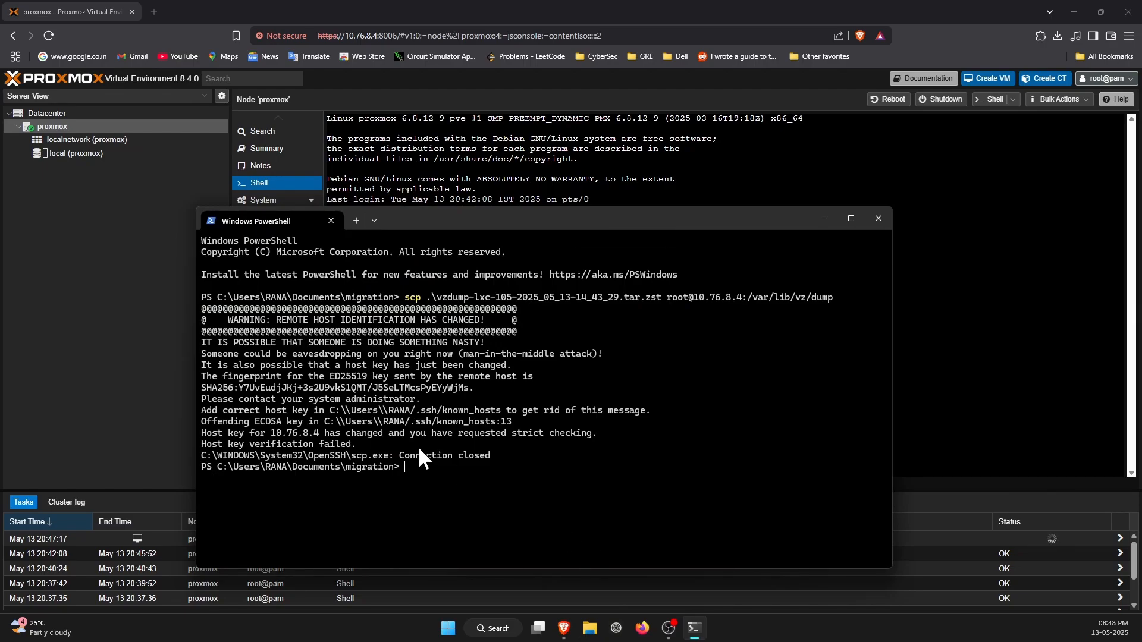
Rerun the scp upload of the vzdump archive to 10.76.8.4 and accept the new host key with yes.
key(Up)
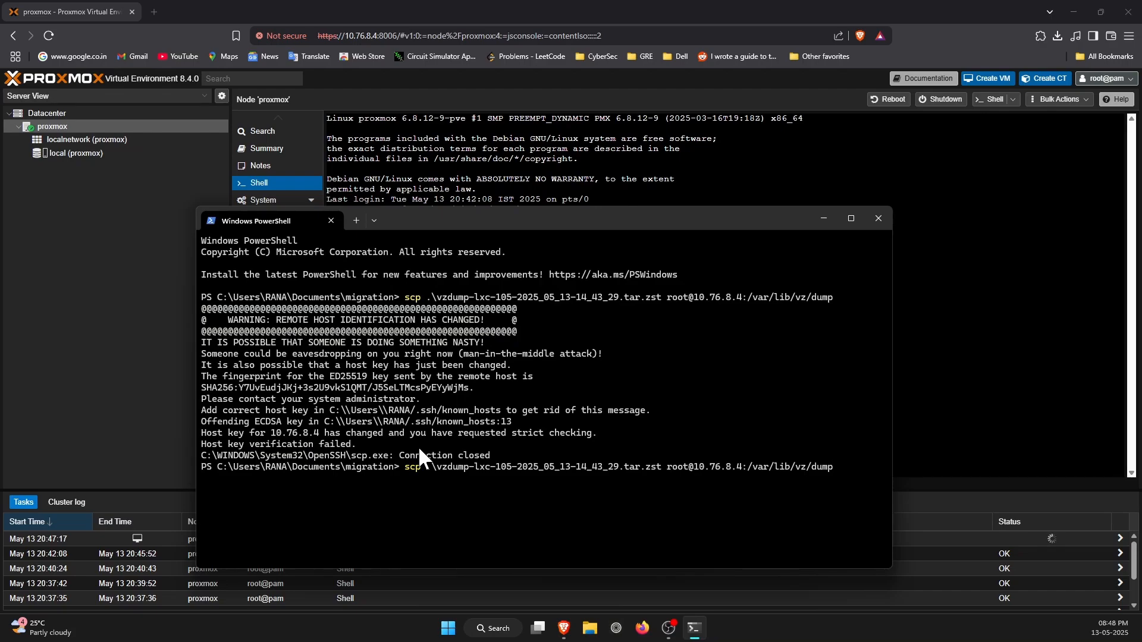
key(Return)
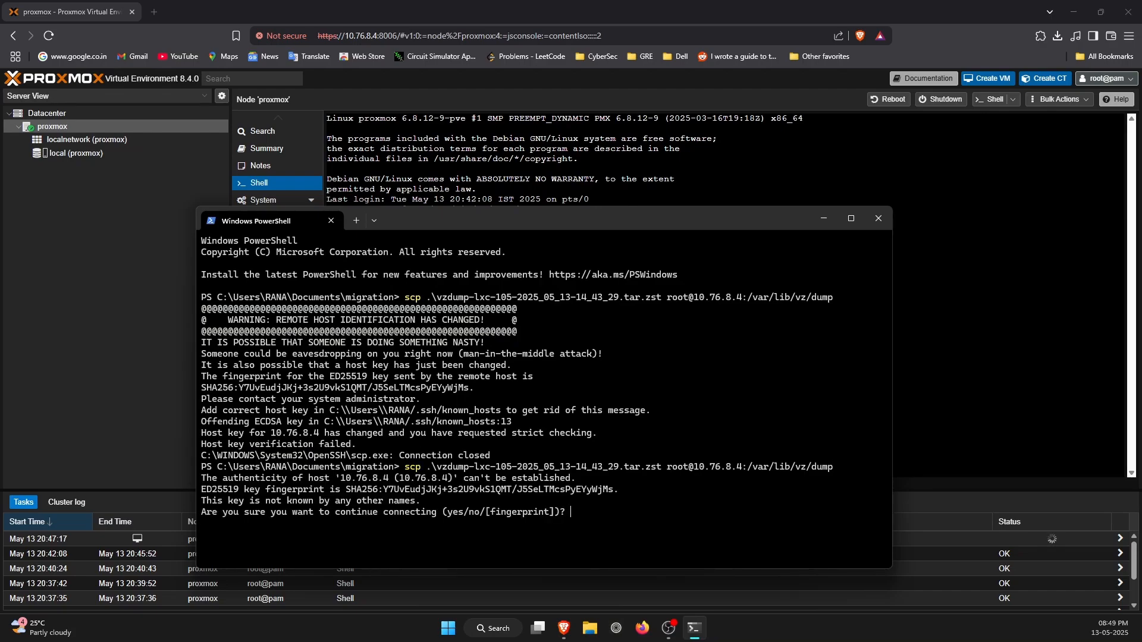
text(yes)
key(Return)
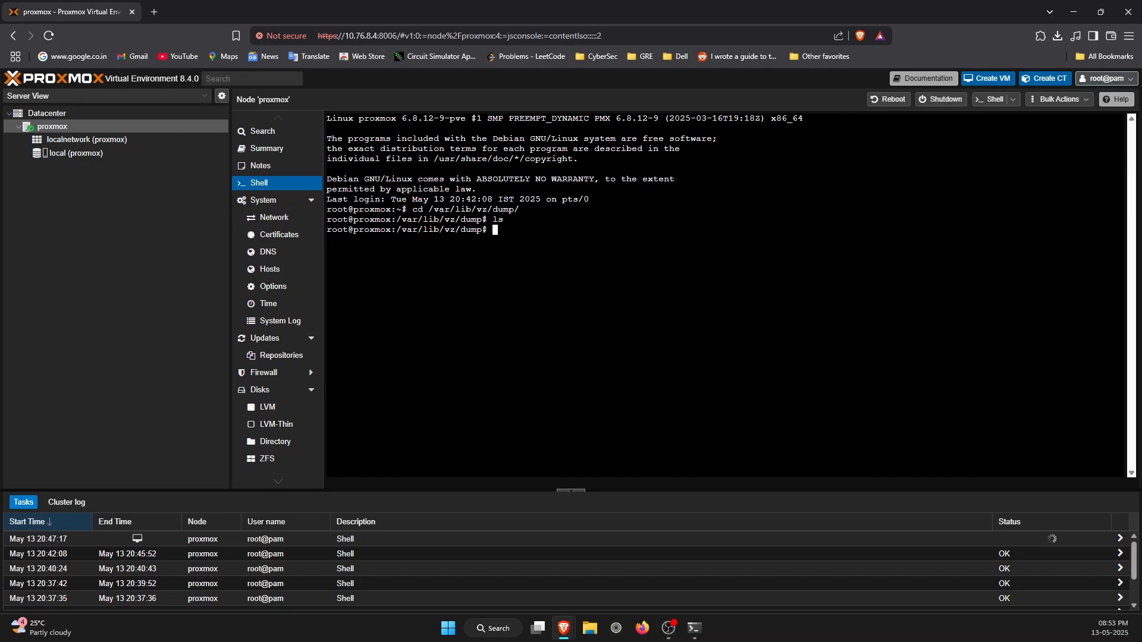
text(pct)
key(BackSpace)
key(BackSpace)
key(BackSpace)
text(qmrestore)
key(BackSpace)
key(BackSpace)
key(BackSpace)
key(BackSpace)
key(BackSpace)
key(BackSpace)
key(BackSpace)
key(BackSpace)
key(BackSpace)
key(BackSpace)
text(pct)
key(BackSpace)
key(BackSpace)
key(BackSpace)
text(q)
text(m)
text(restore)
key(BackSpace)
key(BackSpace)
key(BackSpace)
key(BackSpace)
key(BackSpace)
key(BackSpace)
key(BackSpace)
key(BackSpace)
key(BackSpace)
key(BackSpace)
text(pct)
text(restore)
text(105)
drag(401, 230, 477, 230)
click(476, 230)
text(vz)
key(Tab)
key(BackSpace)
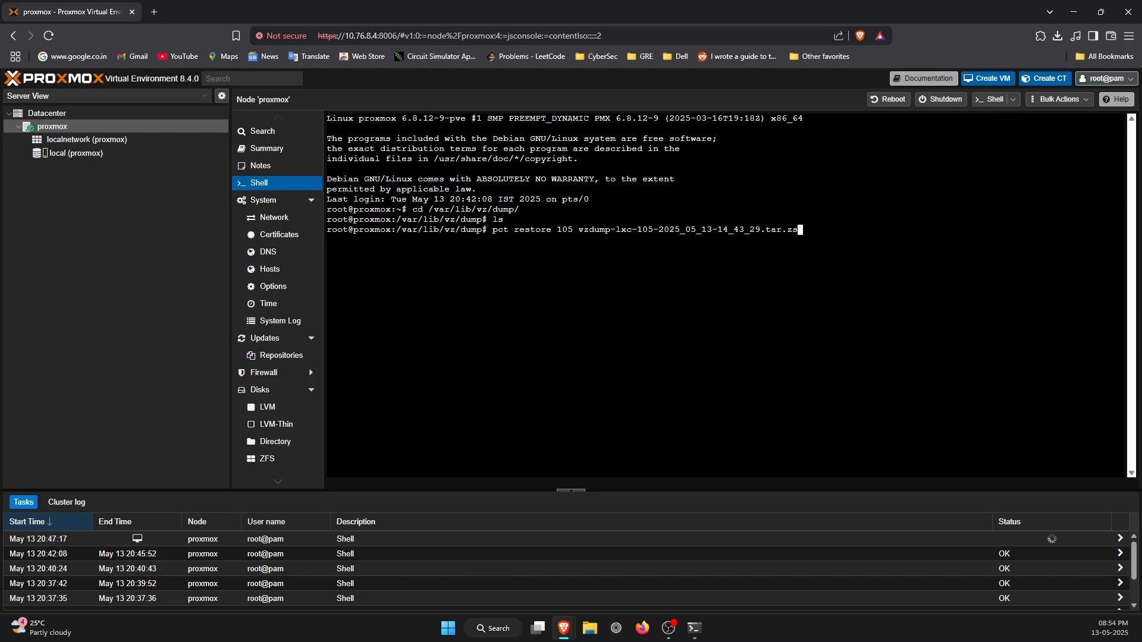
text(t)
drag(583, 240, 727, 231)
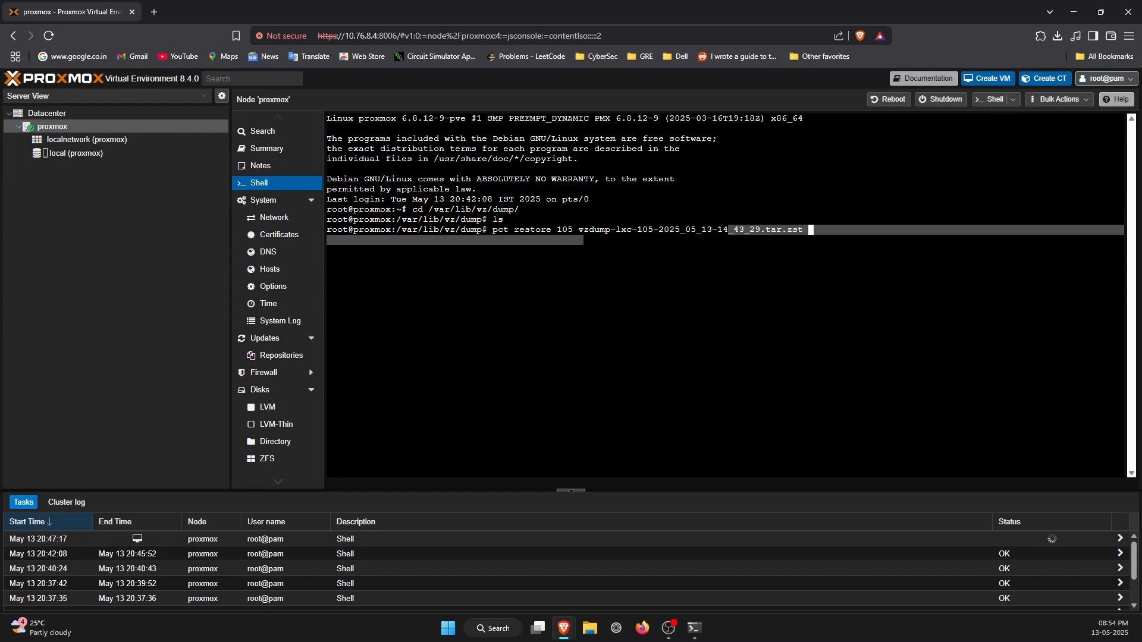
click(728, 230)
key(BackSpace)
key(BackSpace)
key(BackSpace)
key(BackSpace)
key(BackSpace)
key(BackSpace)
key(BackSpace)
key(BackSpace)
key(BackSpace)
key(BackSpace)
key(BackSpace)
key(BackSpace)
key(BackSpace)
key(BackSpace)
key(BackSpace)
key(BackSpace)
key(BackSpace)
key(BackSpace)
key(BackSpace)
key(BackSpace)
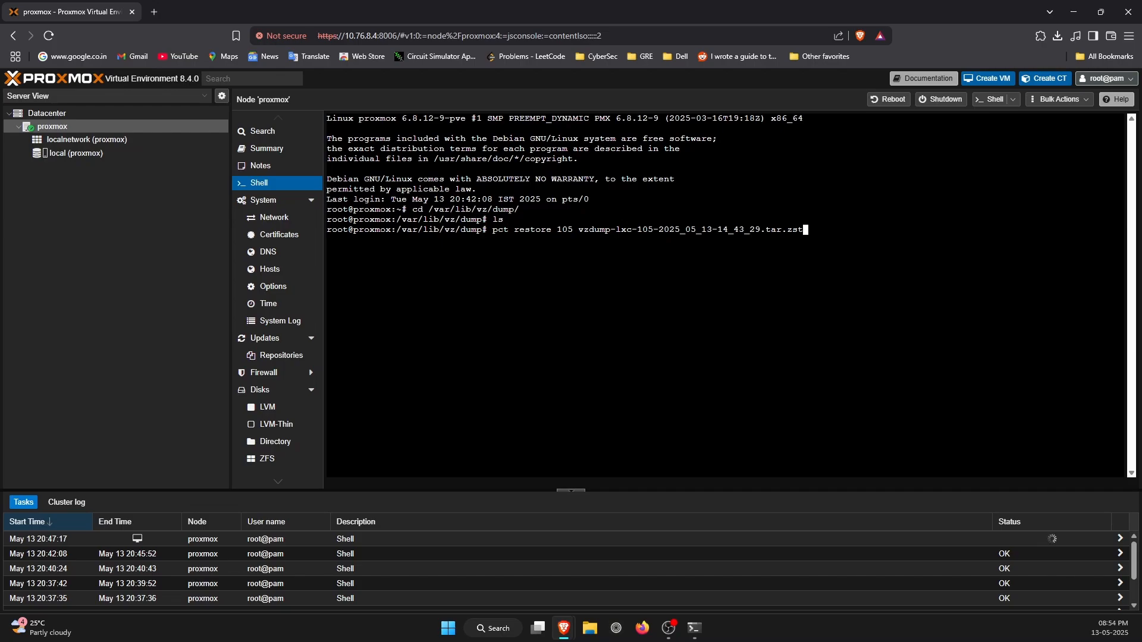
key(BackSpace)
key(BackSpace)
key(BackSpace)
key(BackSpace)
key(BackSpace)
key(BackSpace)
key(BackSpace)
key(BackSpace)
key(BackSpace)
key(BackSpace)
key(BackSpace)
key(BackSpace)
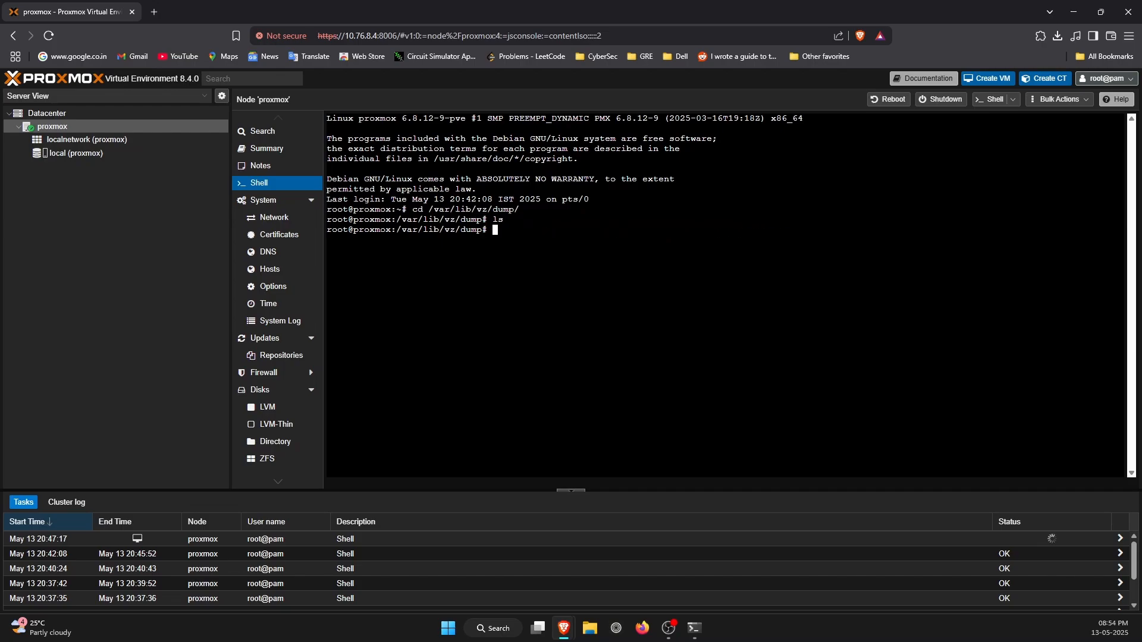
List the dump directory's contents and enter pct restore 105 local:backup/vzdump-lxc-105-2025_05_13-14_43_29.tar.zst without running it.
text(ls)
key(Return)
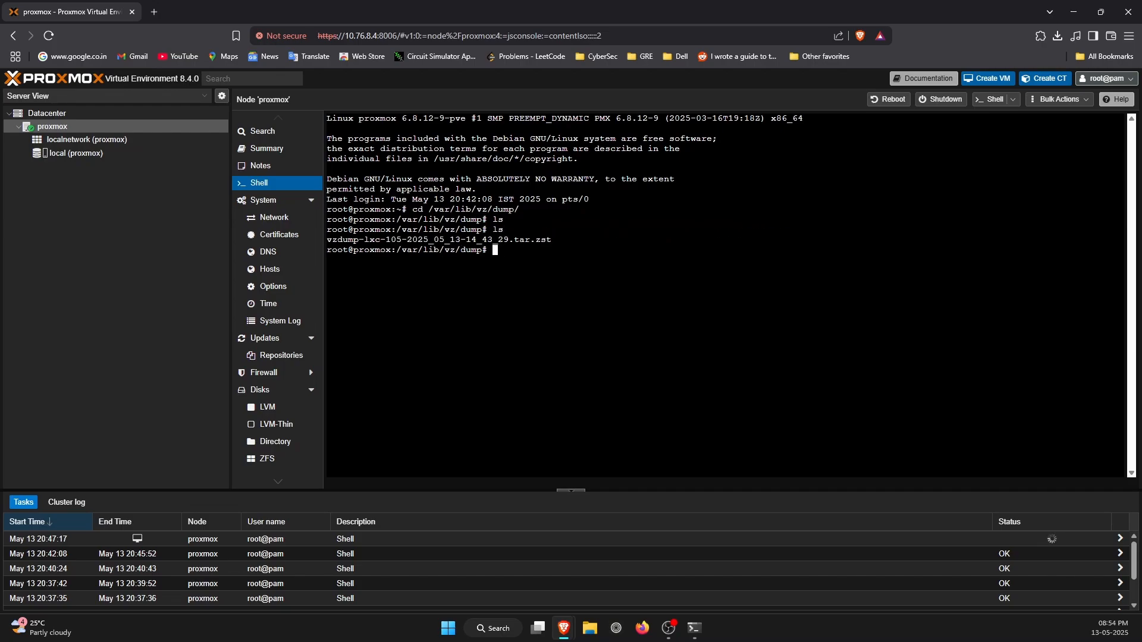
text(pct restore 105)
text(local:backup/vzdump-lxc-105-2025_05_13-14_43_29.tar.zst)
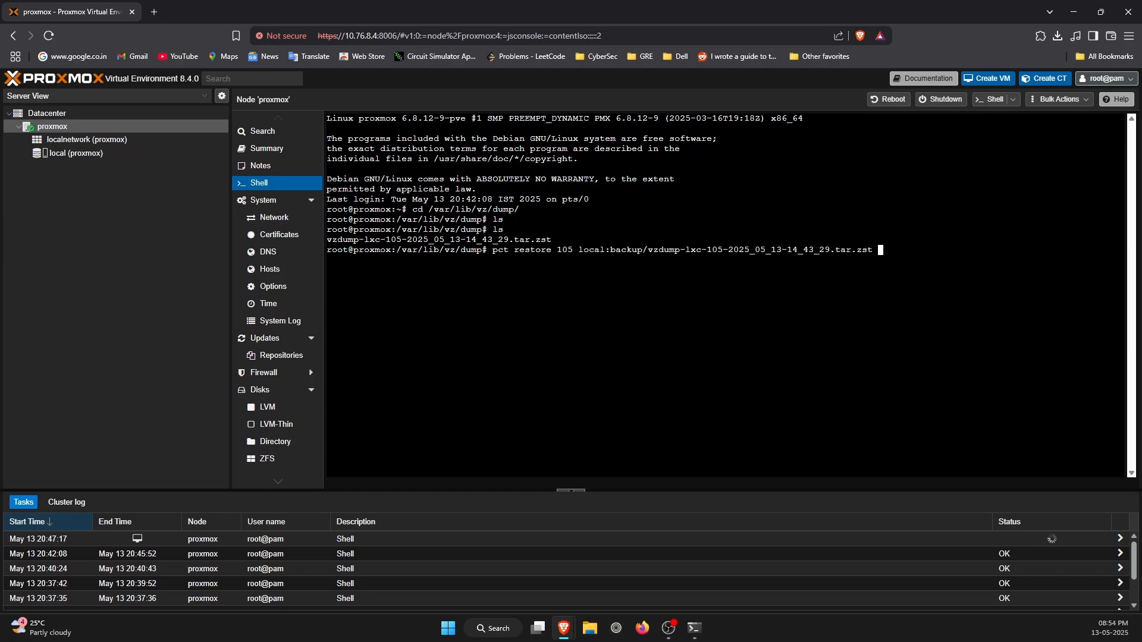
Remove the local:backup/ prefix from the archive name in the pct restore 105 command and run it.
key(Left)
key(Left)
key(Left)
key(Left)
key(Left)
key(Left)
key(Left)
key(Left)
key(Left)
key(Left)
key(Left)
key(Left)
key(Left)
key(Left)
key(Left)
key(Left)
key(Left)
key(Left)
key(Left)
key(Left)
key(Left)
key(Left)
key(Left)
key(Left)
key(BackSpace)
key(BackSpace)
key(BackSpace)
key(BackSpace)
key(BackSpace)
key(BackSpace)
key(BackSpace)
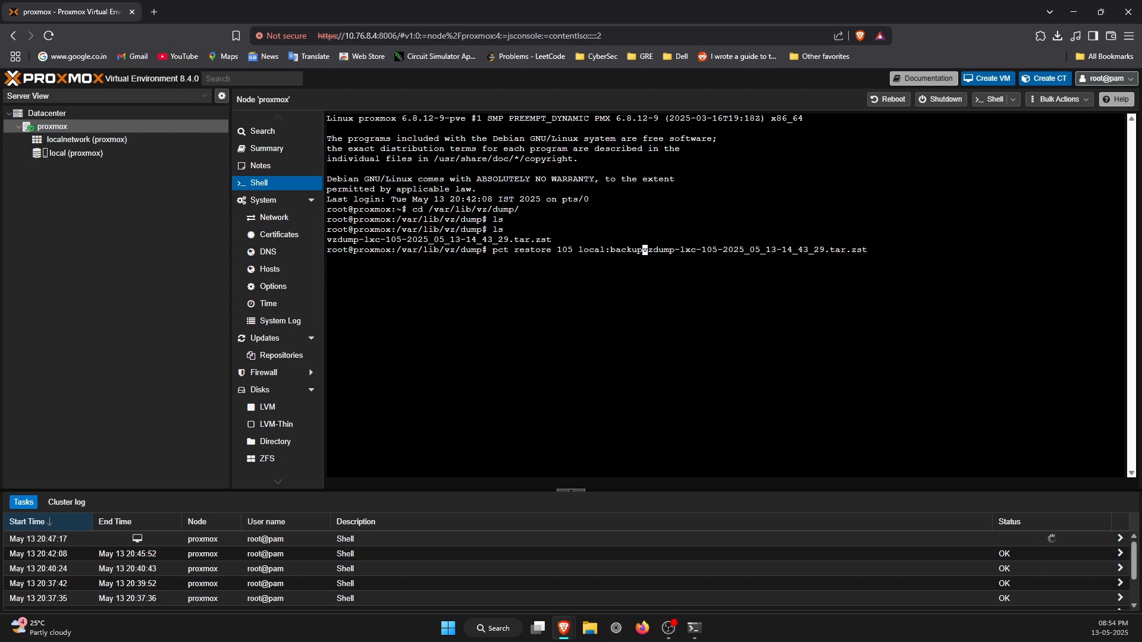
key(BackSpace)
key(BackSpace)
key(BackSpace)
key(BackSpace)
key(BackSpace)
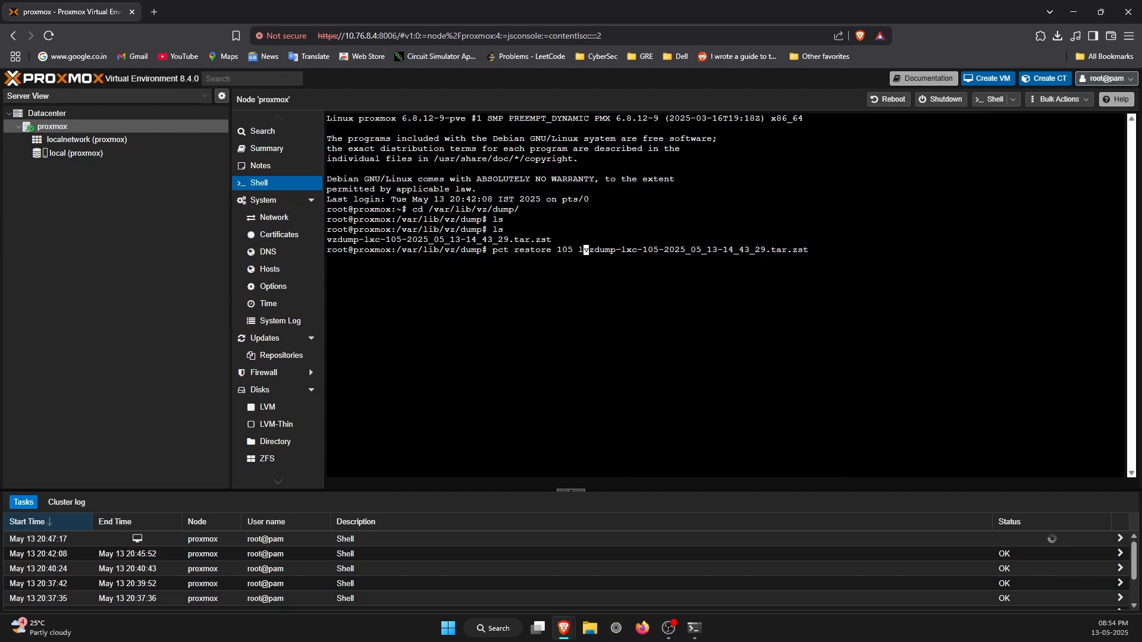
key(BackSpace)
drag(840, 250, 573, 250)
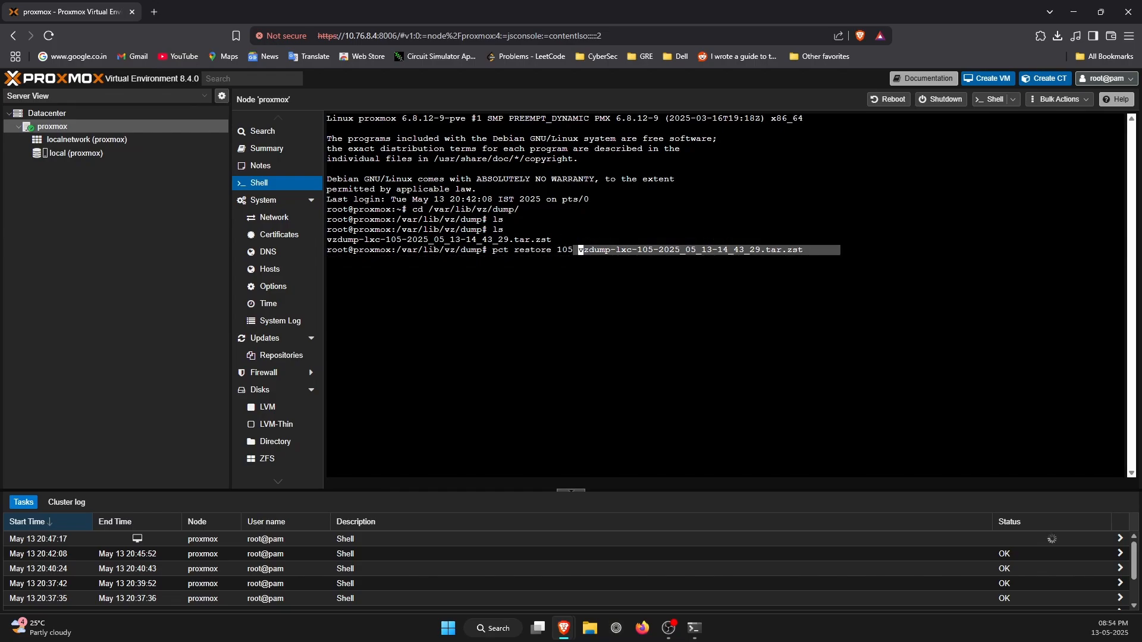
key(Return)
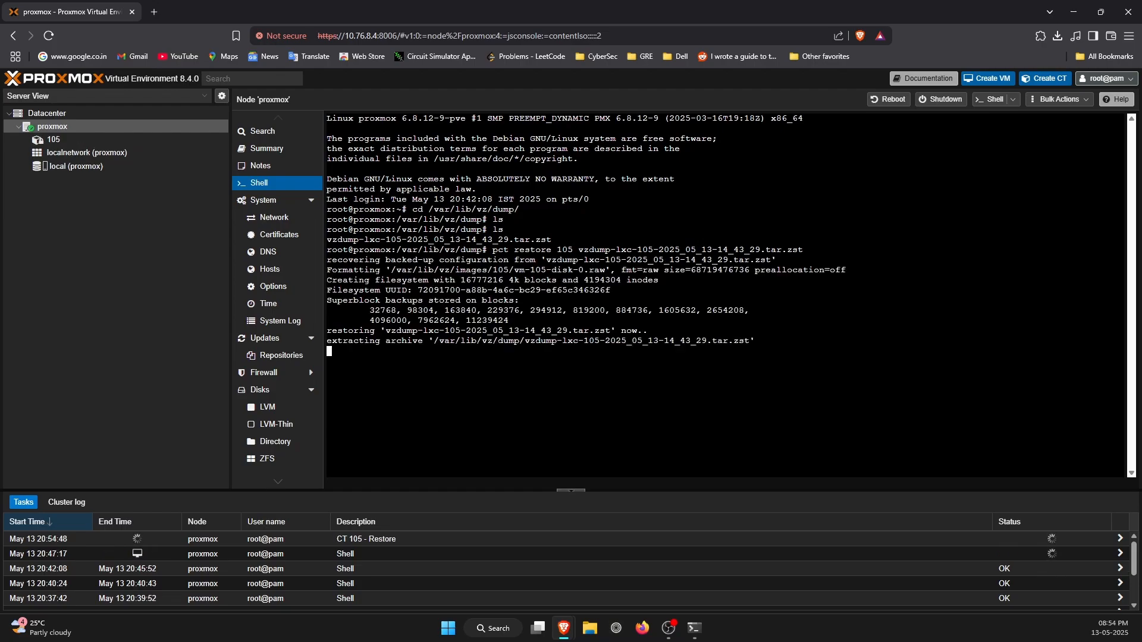
Select container 105 and examine the output of its CT 105 - Restore task.
click(99, 141)
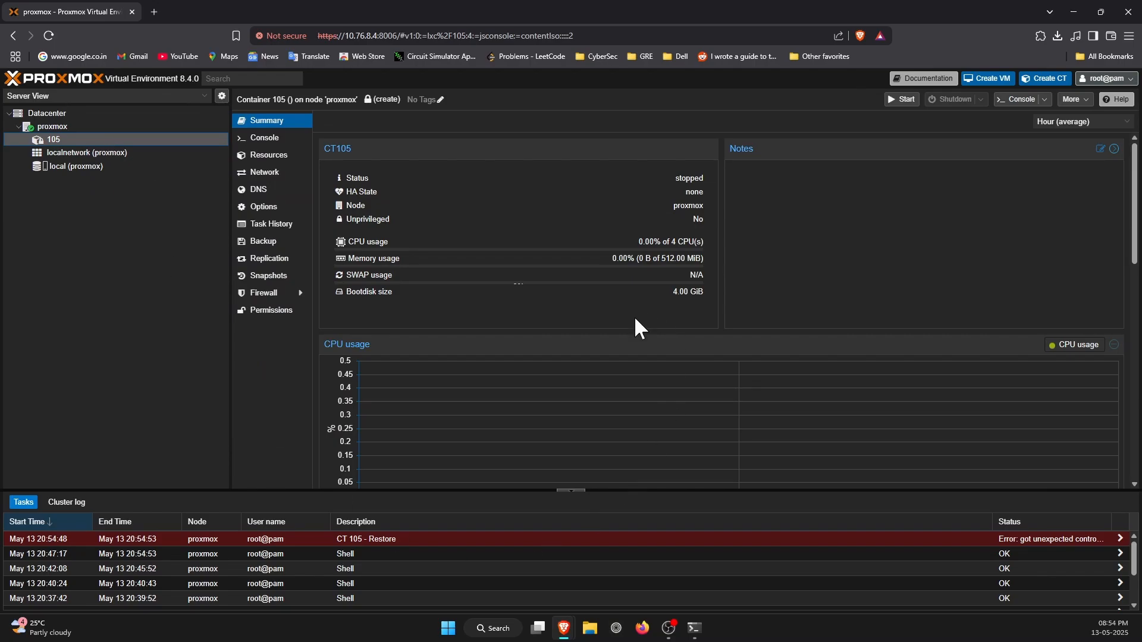
click(377, 540)
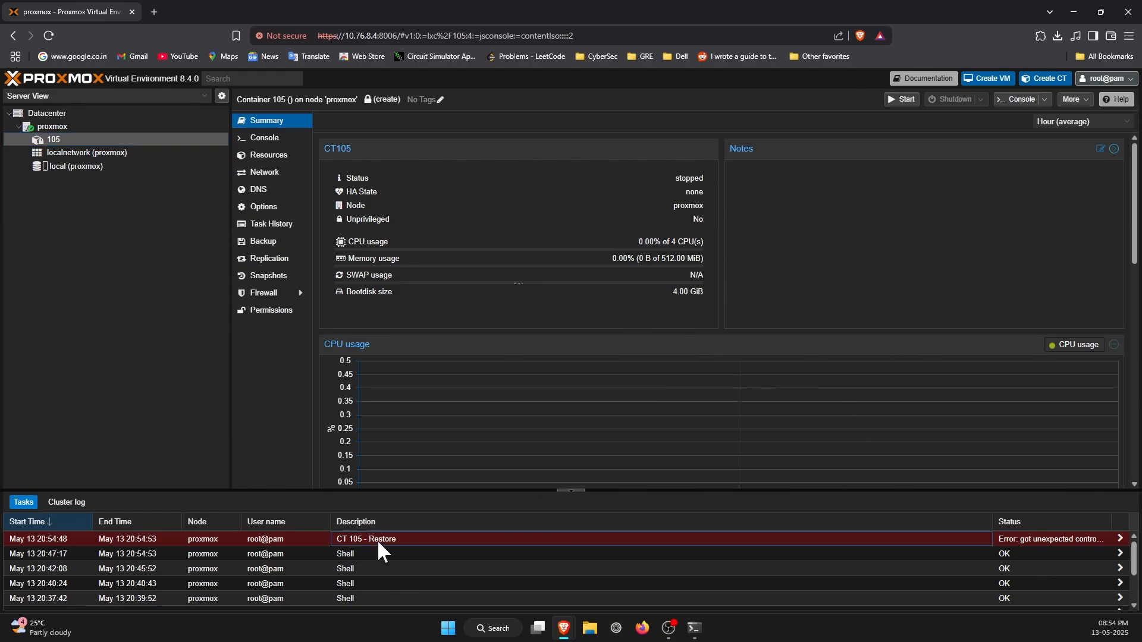
double_click(376, 539)
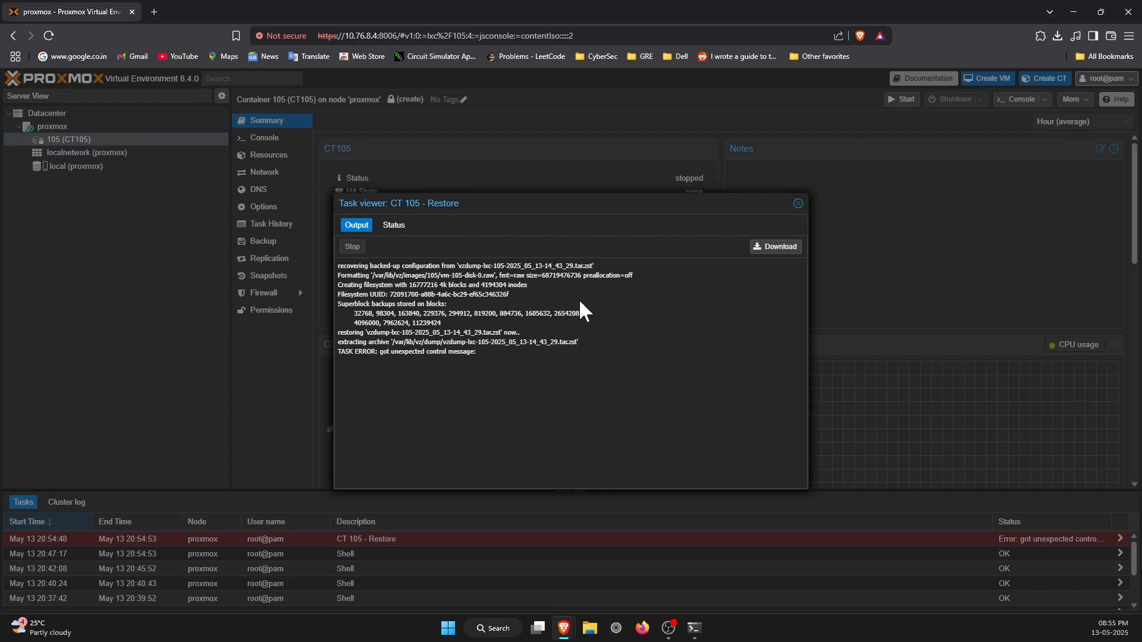
click(802, 204)
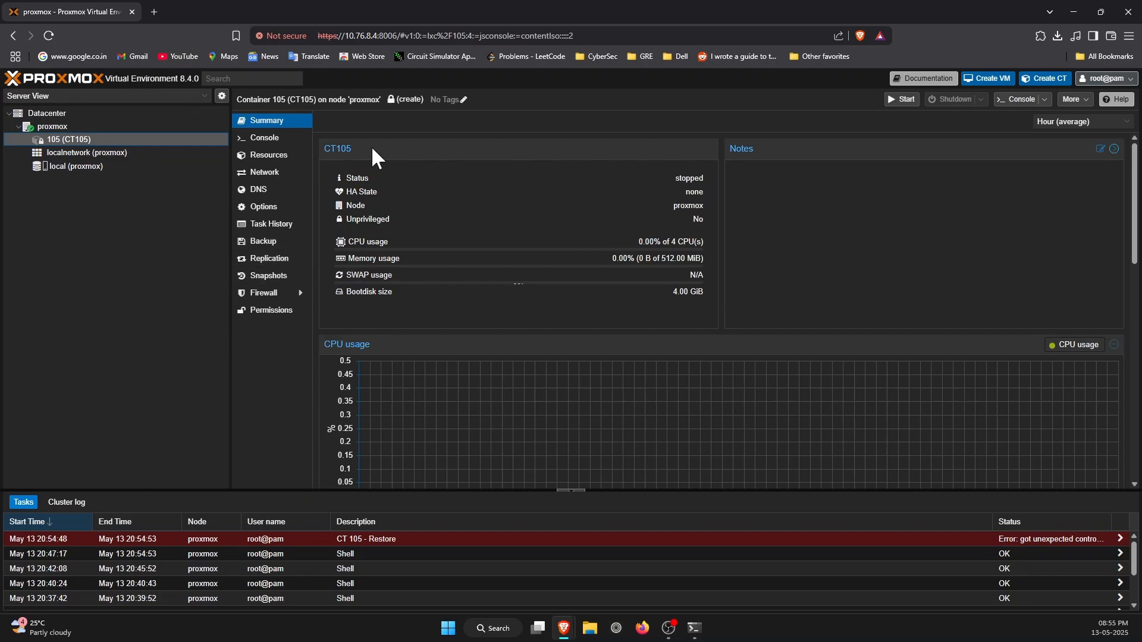
In the proxmox node's shell, change to /var/lib/vz/dump/ and restore vzdump-lxc-105-2025_05_13-14_43_29.tar.zst as container 106 with pct restore.
click(272, 141)
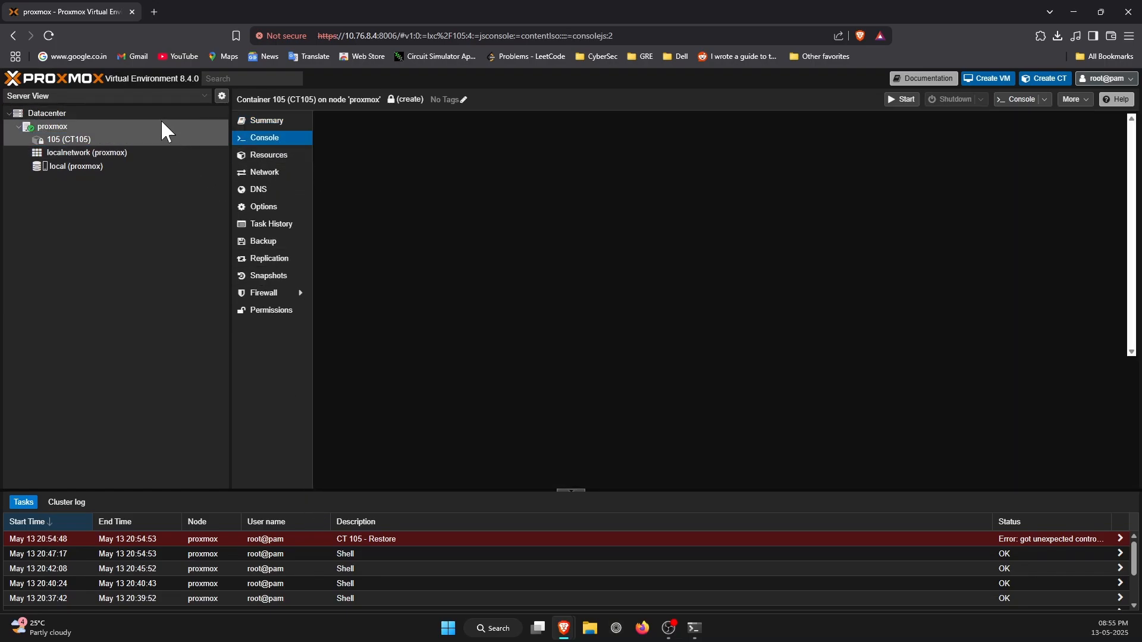
click(123, 129)
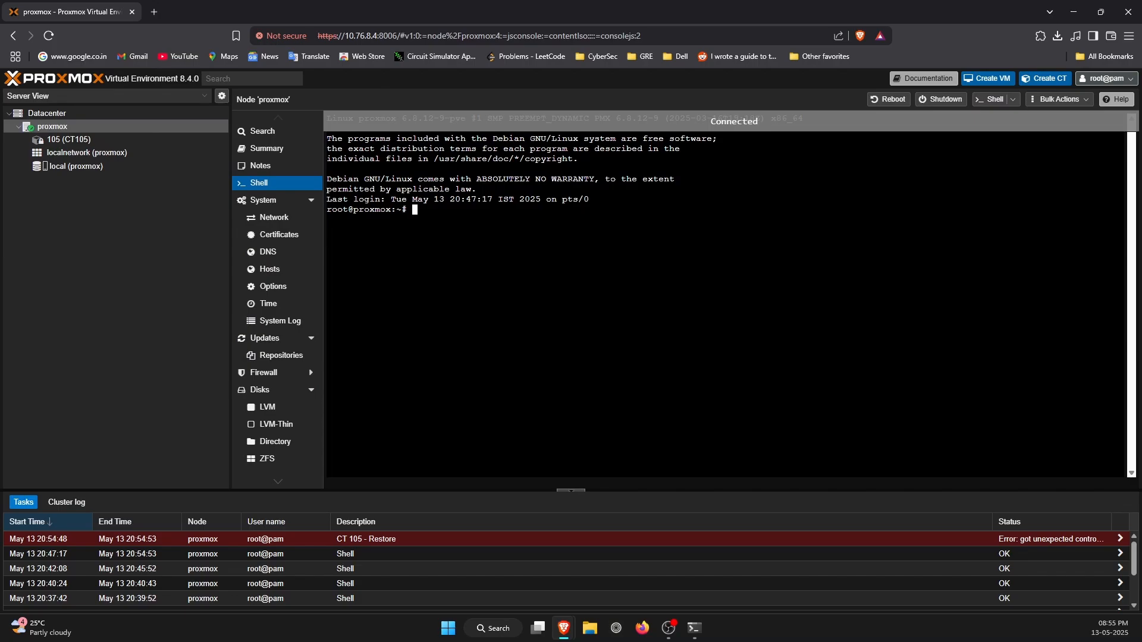
text(cd )
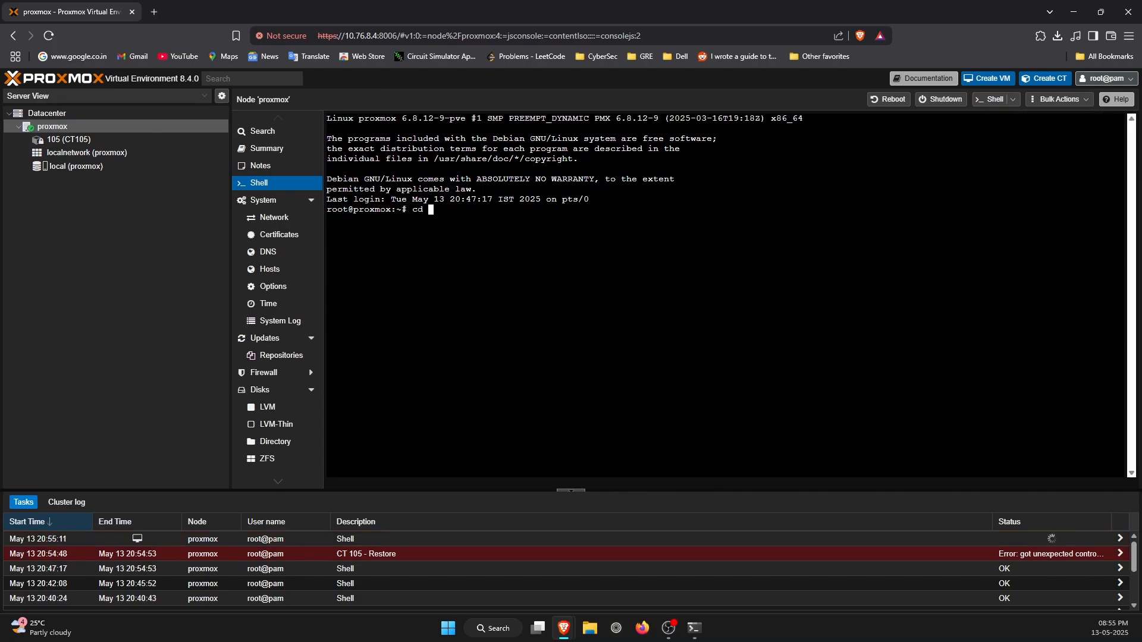
text(/var/)
key(alt+Tab)
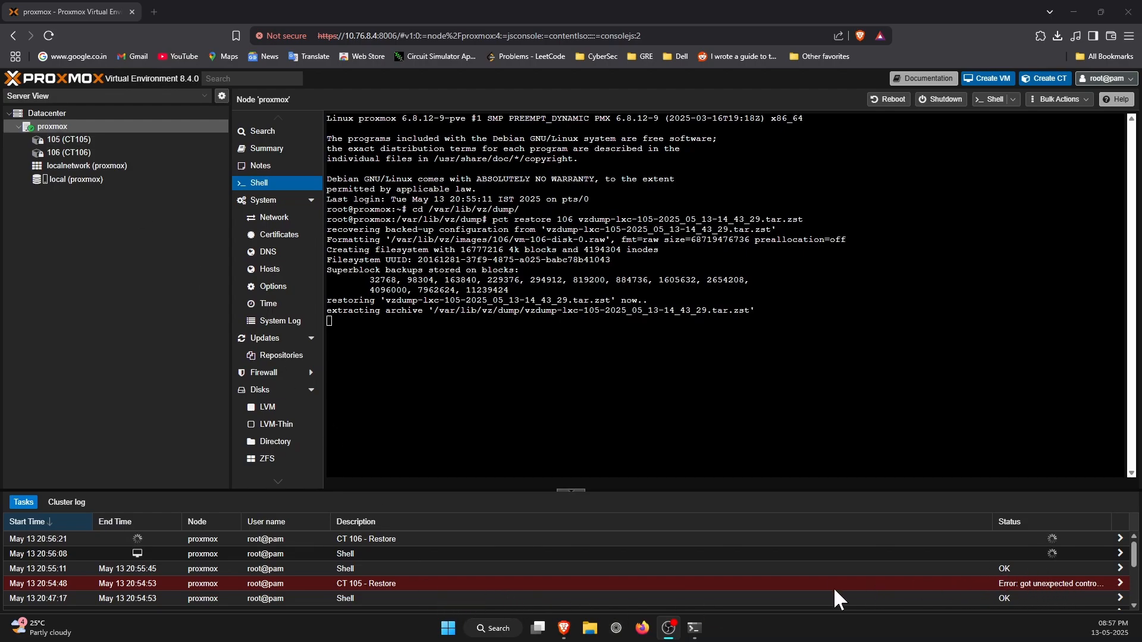
Start the restored container 106 and view its network configuration.
mouse_move(73, 137)
mouse_move(85, 160)
double_click(564, 219)
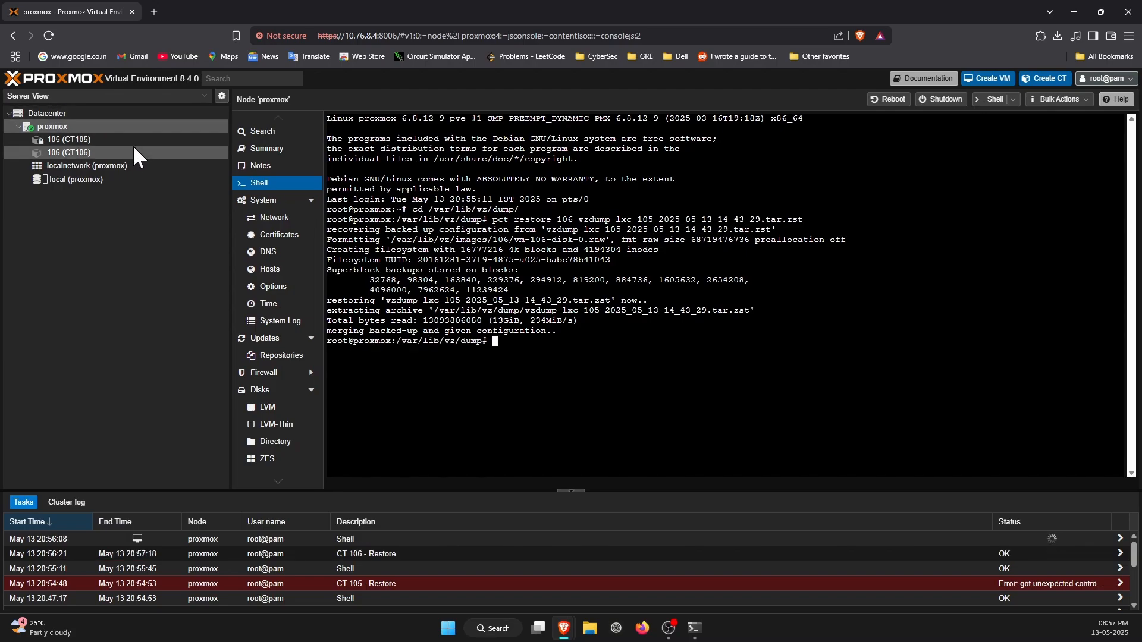
click(90, 152)
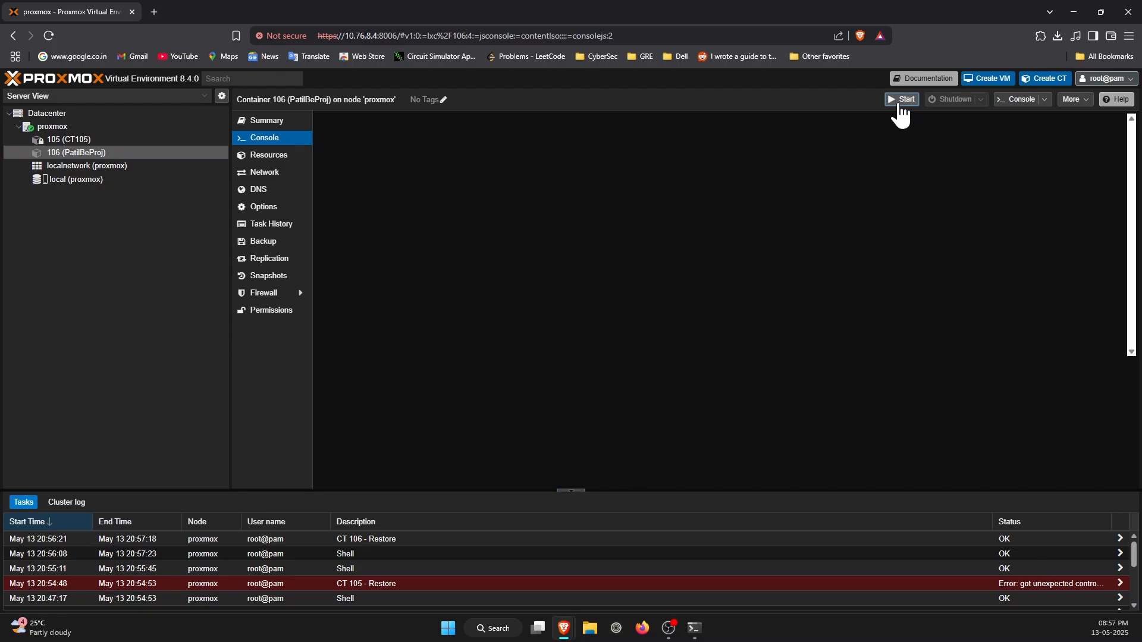
click(902, 102)
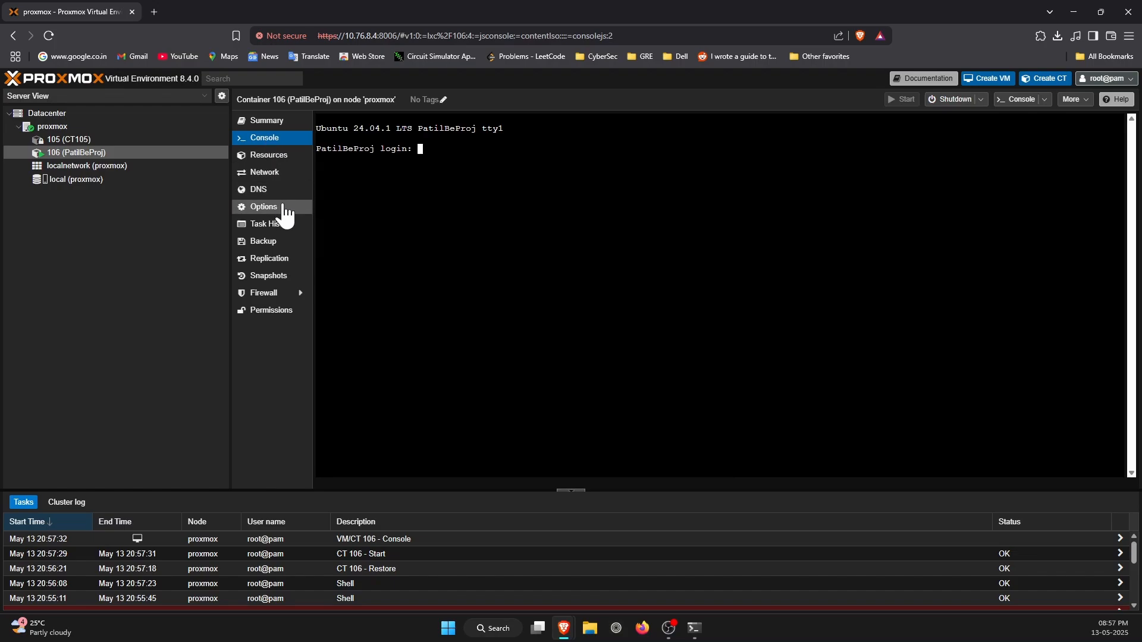
click(276, 173)
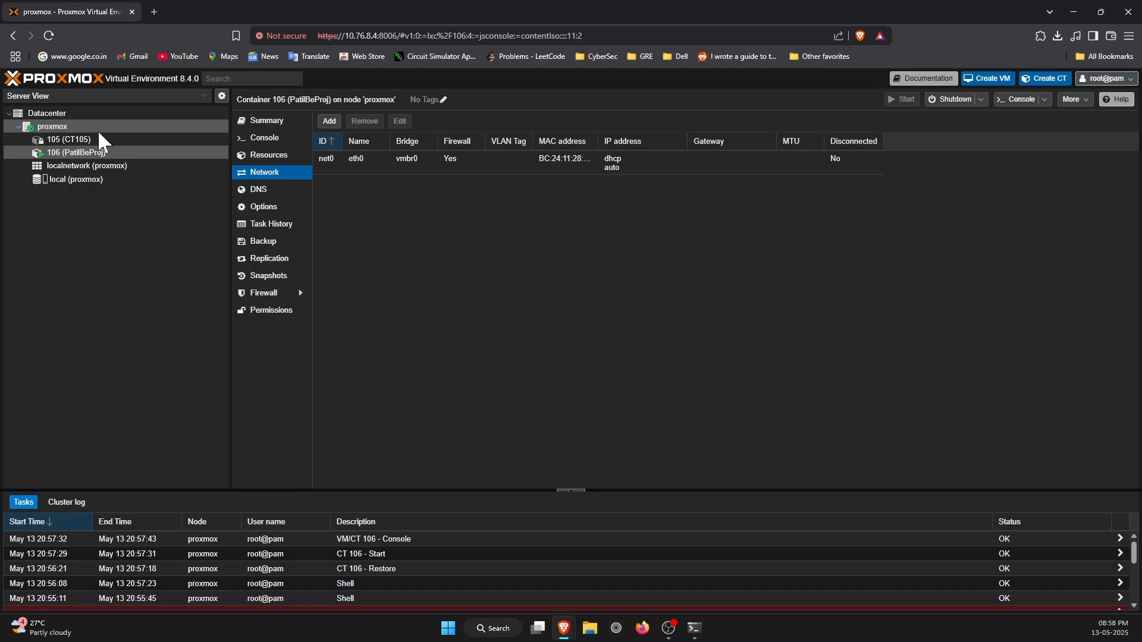
click(676, 634)
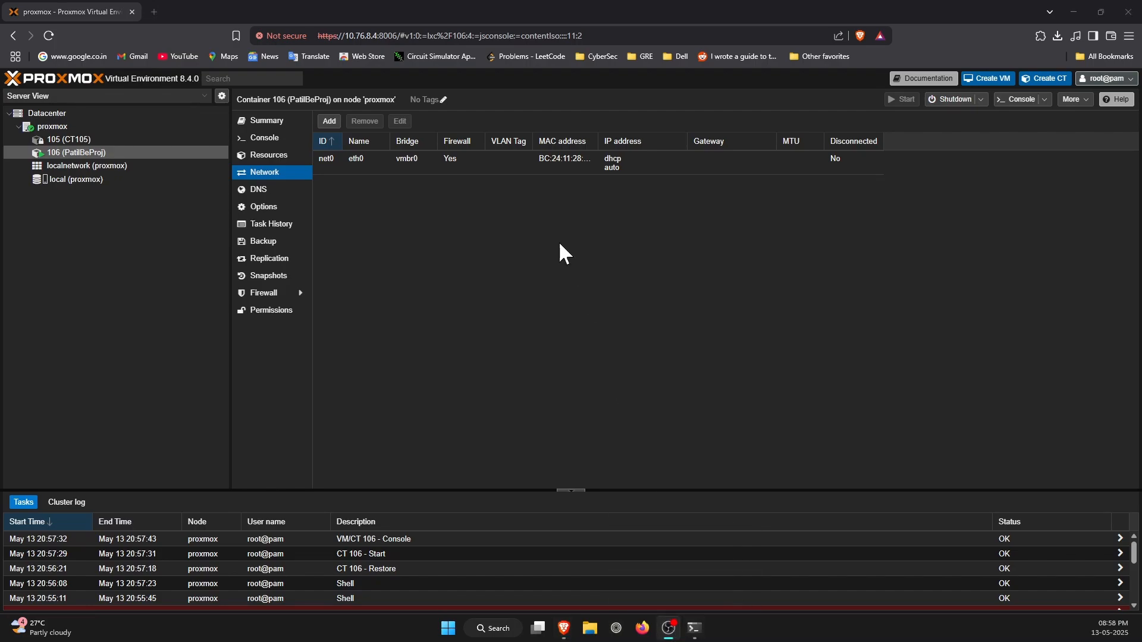